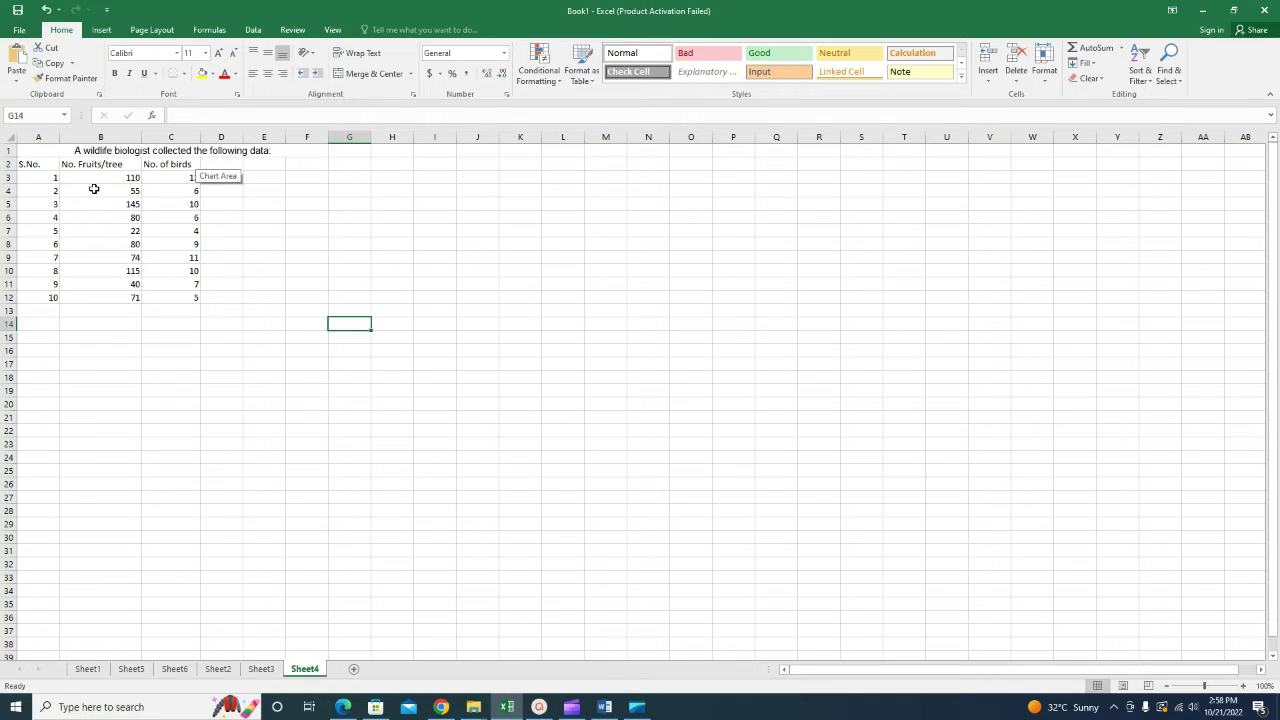
# Step: Insert the recommended scatter chart from the fruits-per-tree and number-of-birds data in B2:C12 and move it beside the table
pyautogui.moveTo(95, 164); pyautogui.dragTo(184, 296)
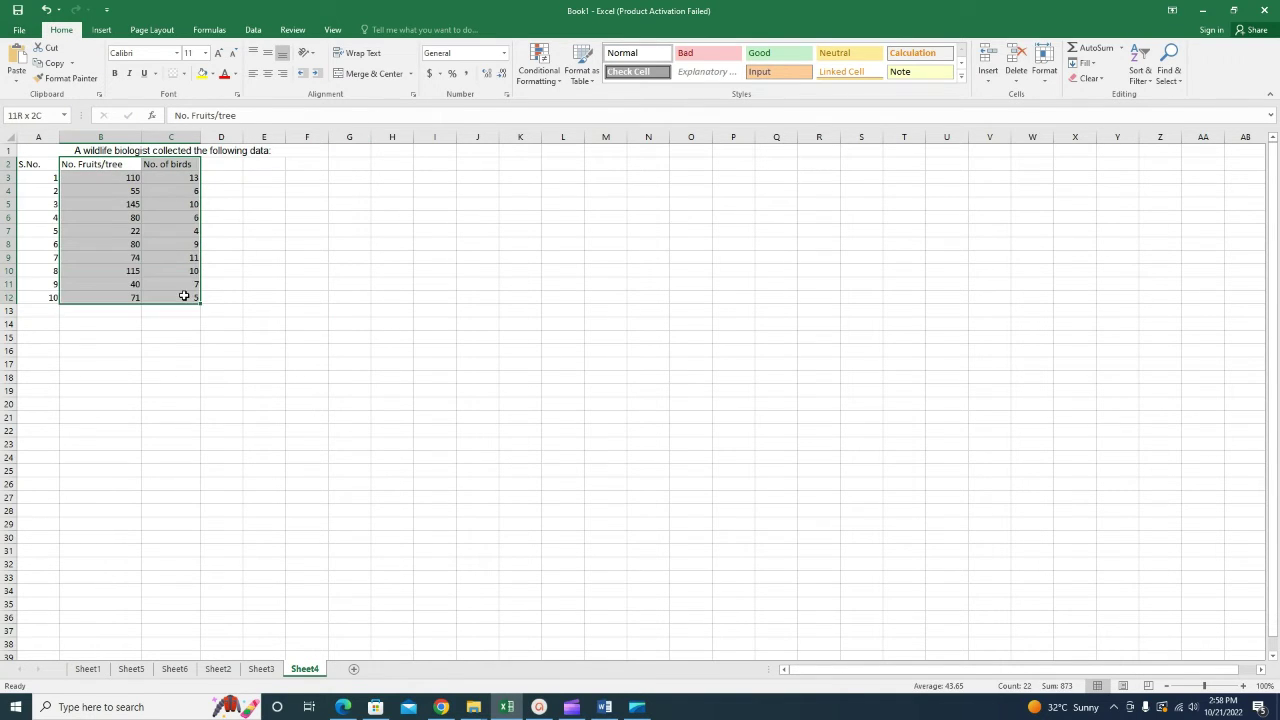
pyautogui.click(102, 30)
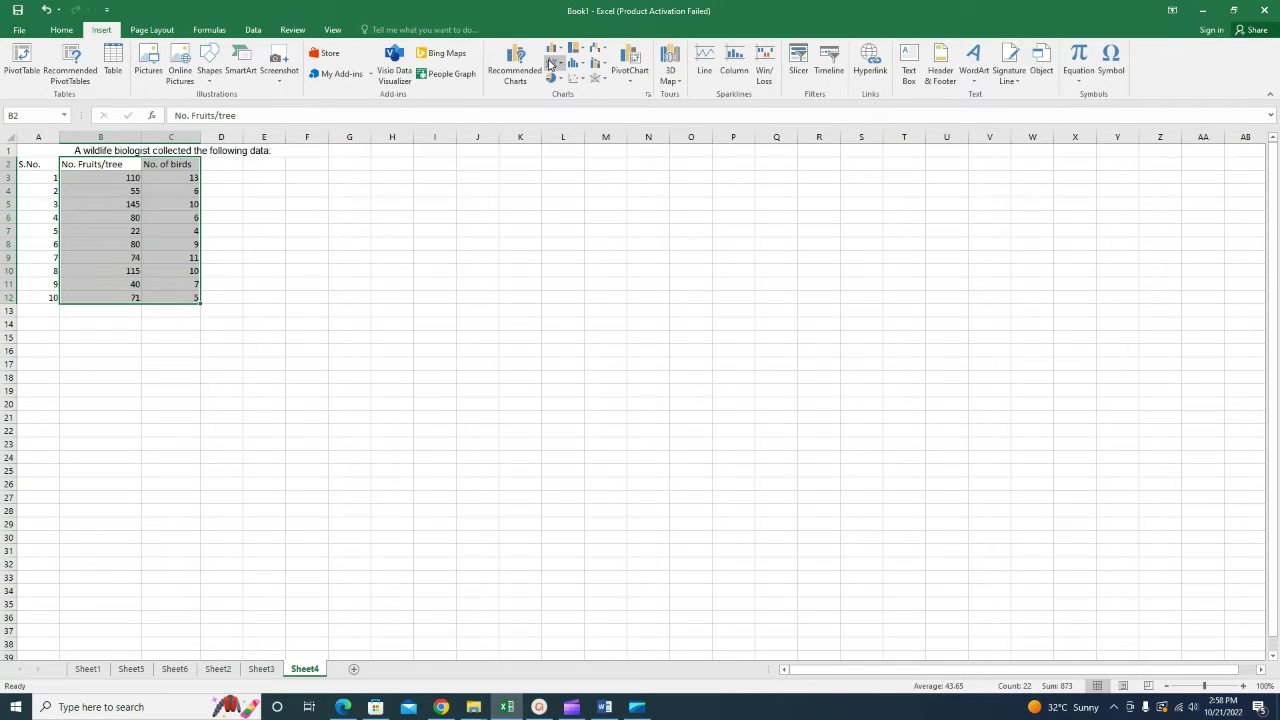
pyautogui.click(580, 78)
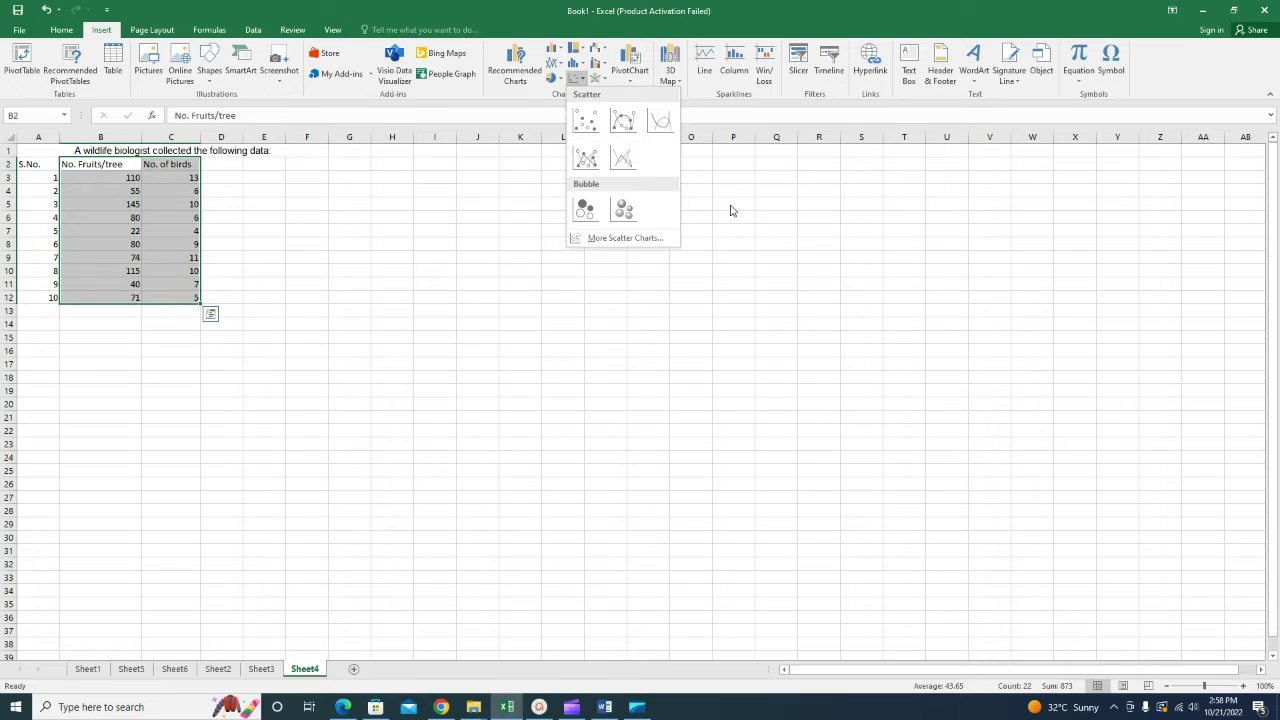
pyautogui.press('Escape')
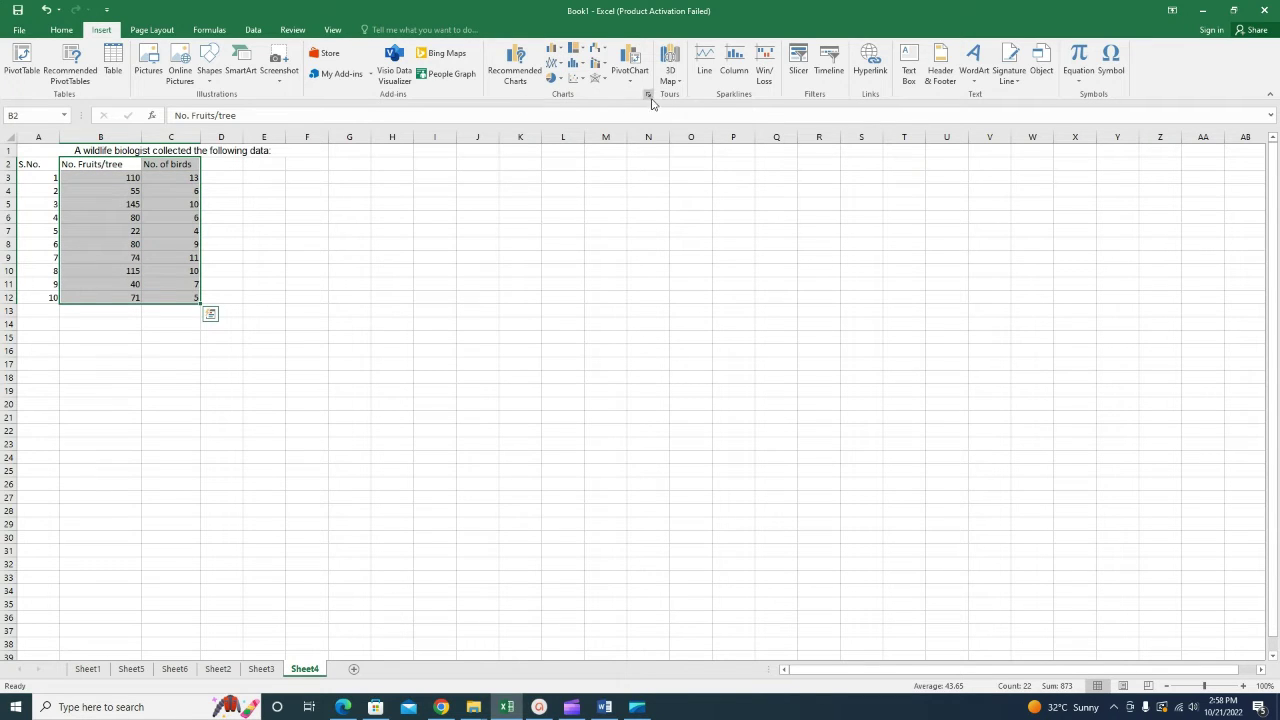
pyautogui.click(648, 94)
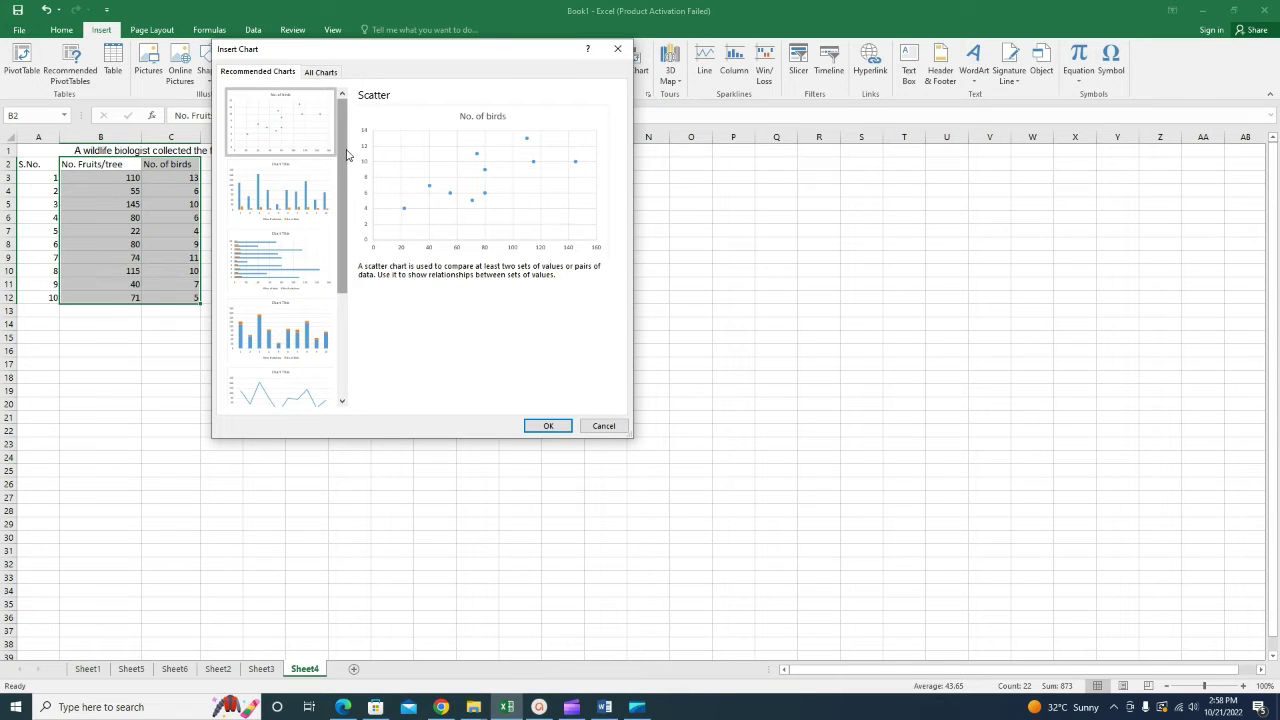
pyautogui.moveTo(346, 160); pyautogui.dragTo(338, 298)
pyautogui.scroll(5, 335, 340)
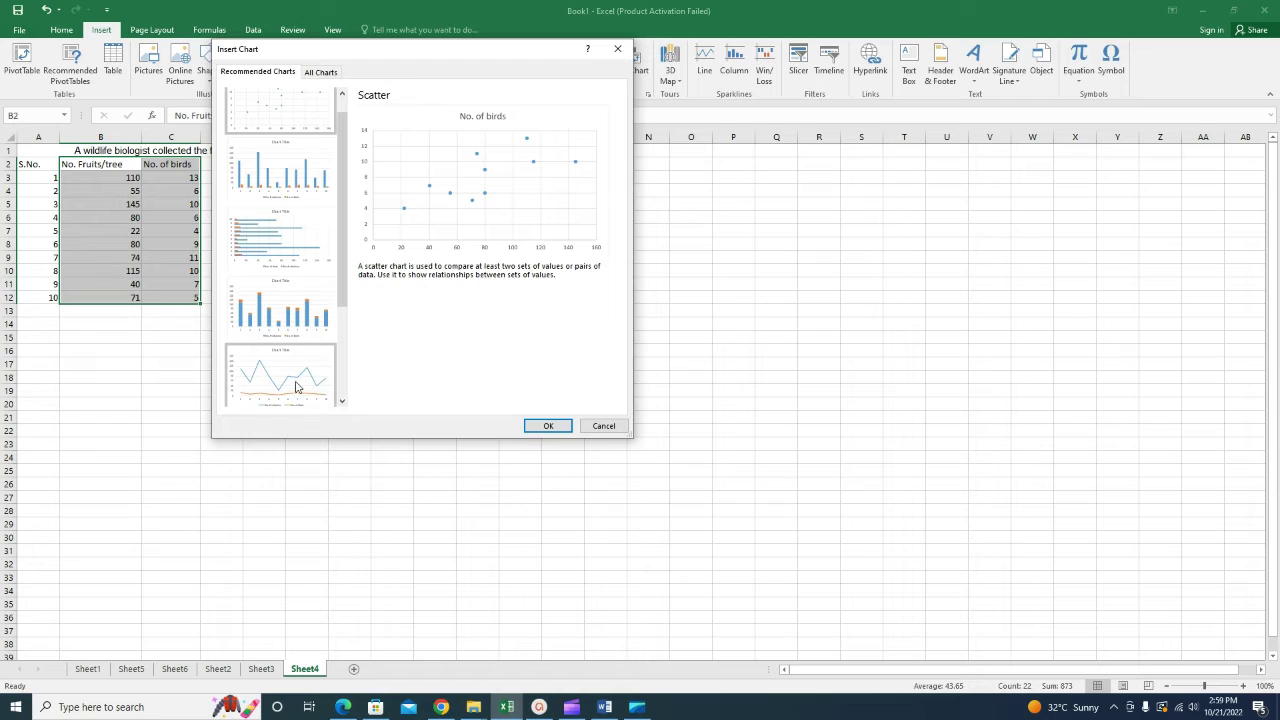
pyautogui.moveTo(341, 270)
pyautogui.mouseDown()
pyautogui.moveTo(340, 370)
pyautogui.moveTo(354, 271)
pyautogui.mouseUp()
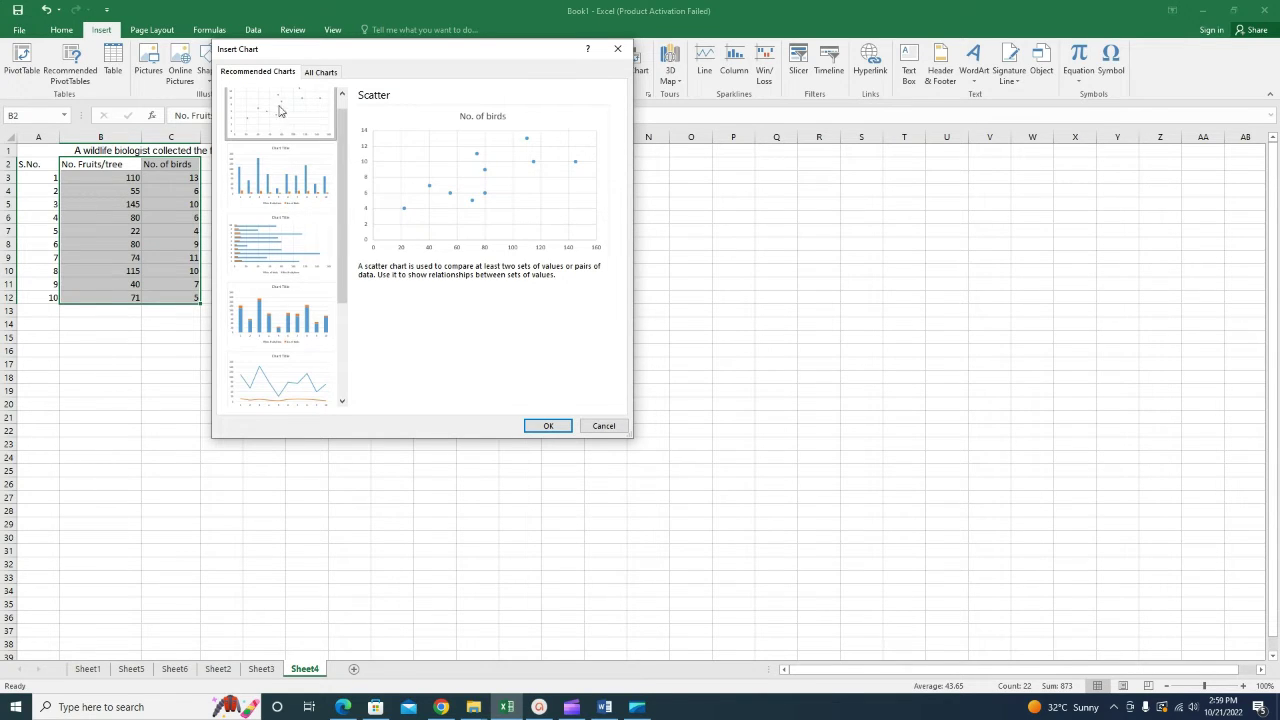
pyautogui.click(548, 427)
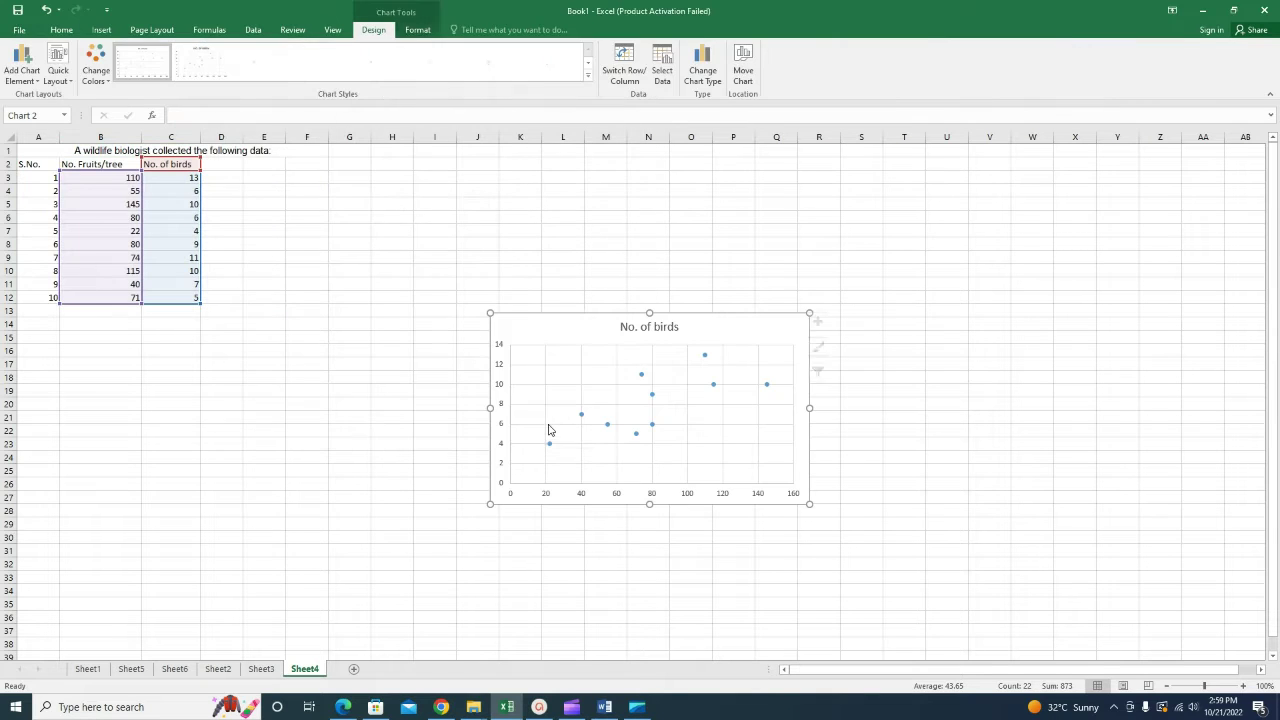
pyautogui.moveTo(724, 330); pyautogui.dragTo(543, 194)
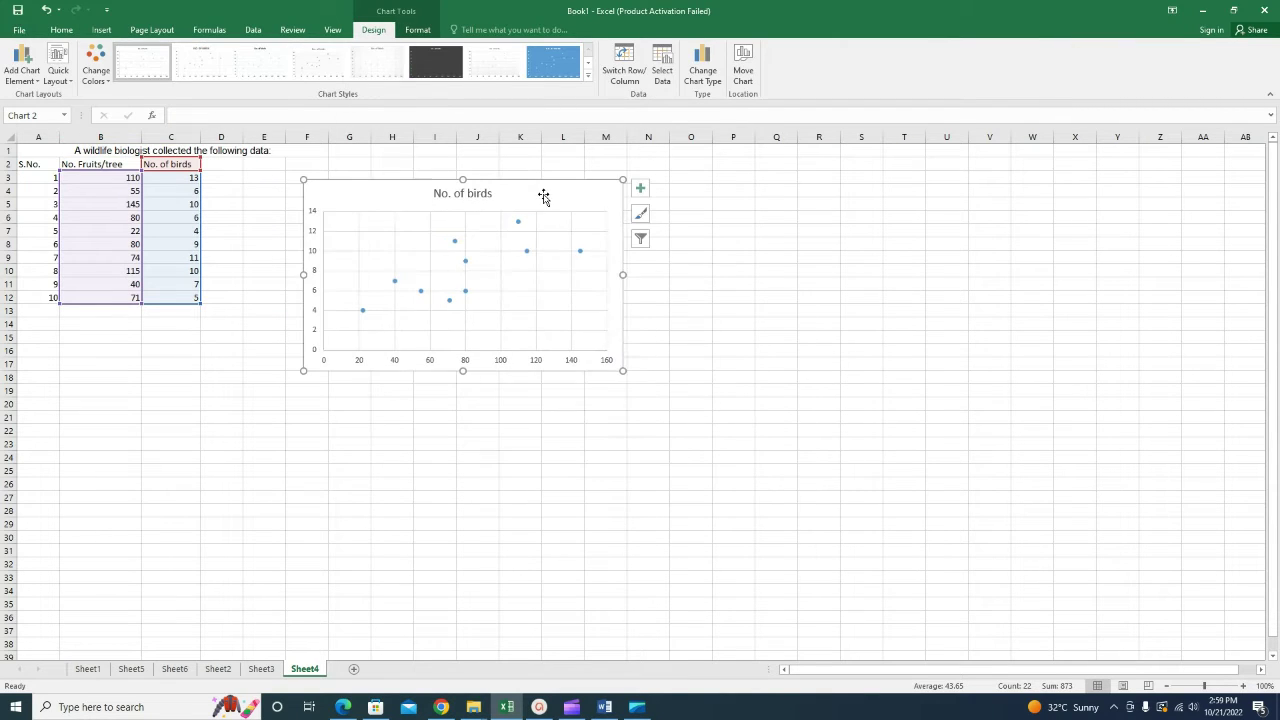
# Step: Try Style 12 on the scatter chart, then apply Style 4 instead
pyautogui.click(589, 76)
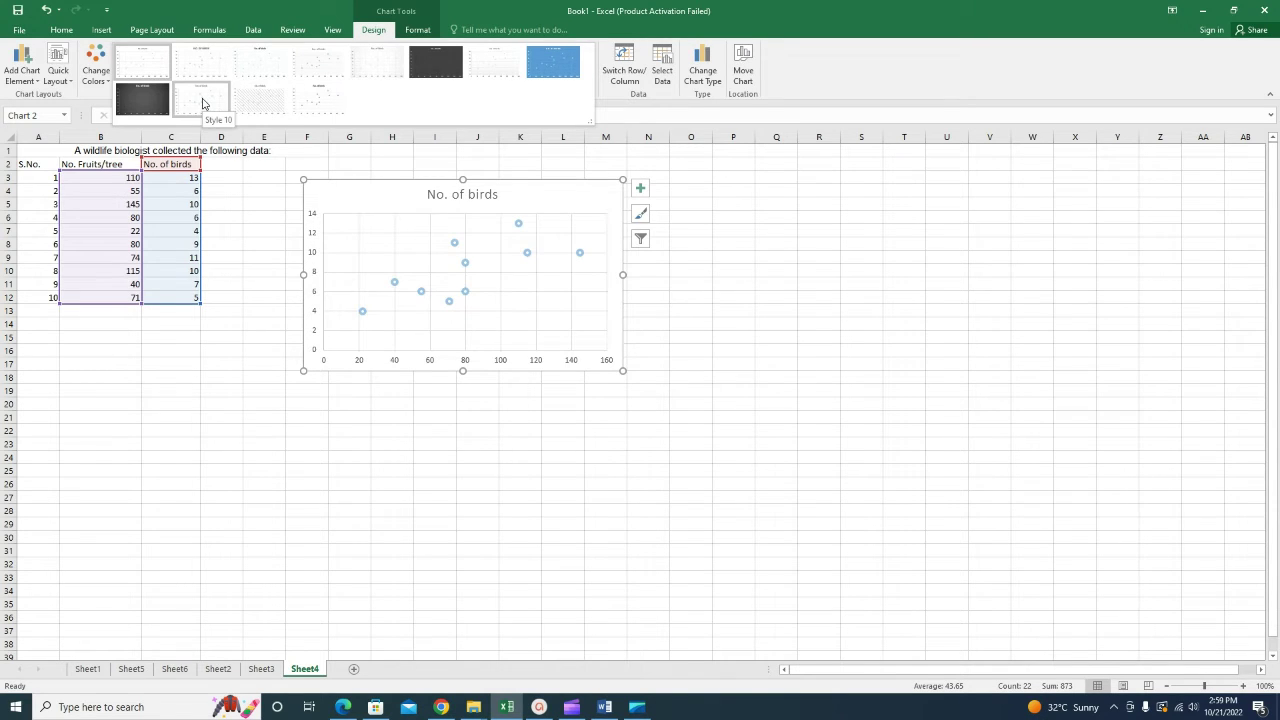
pyautogui.click(308, 113)
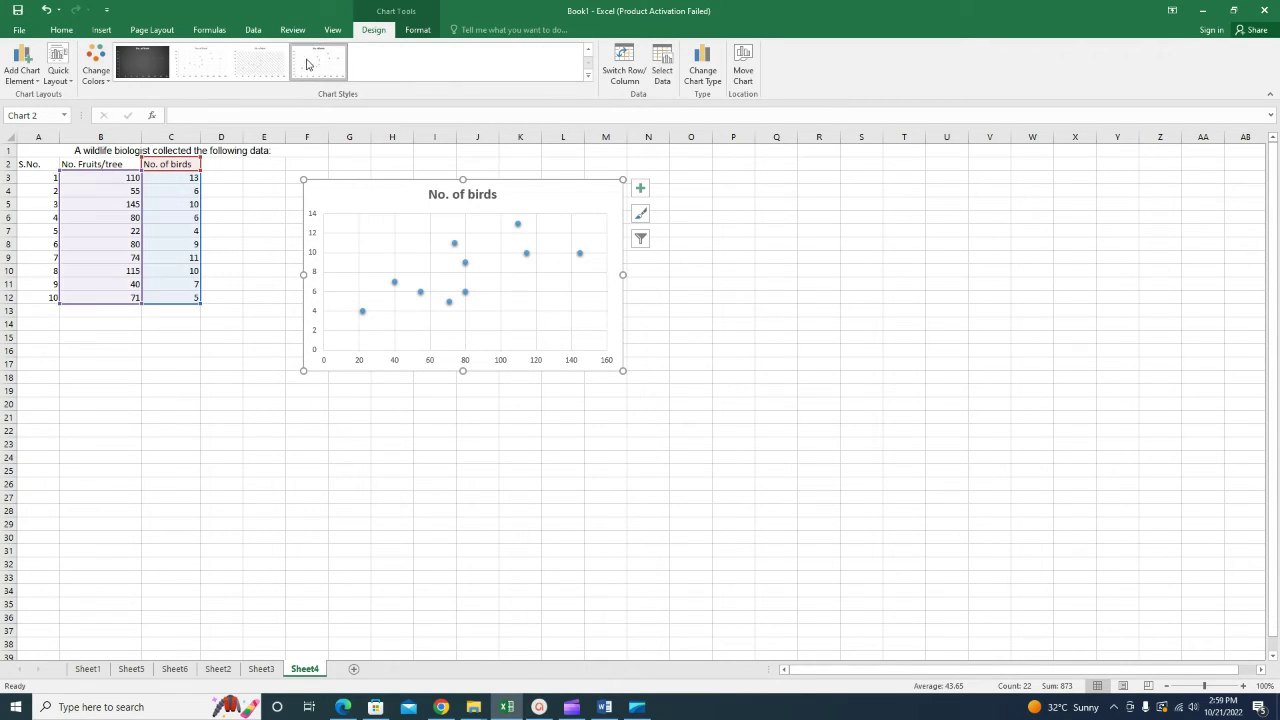
pyautogui.click(588, 75)
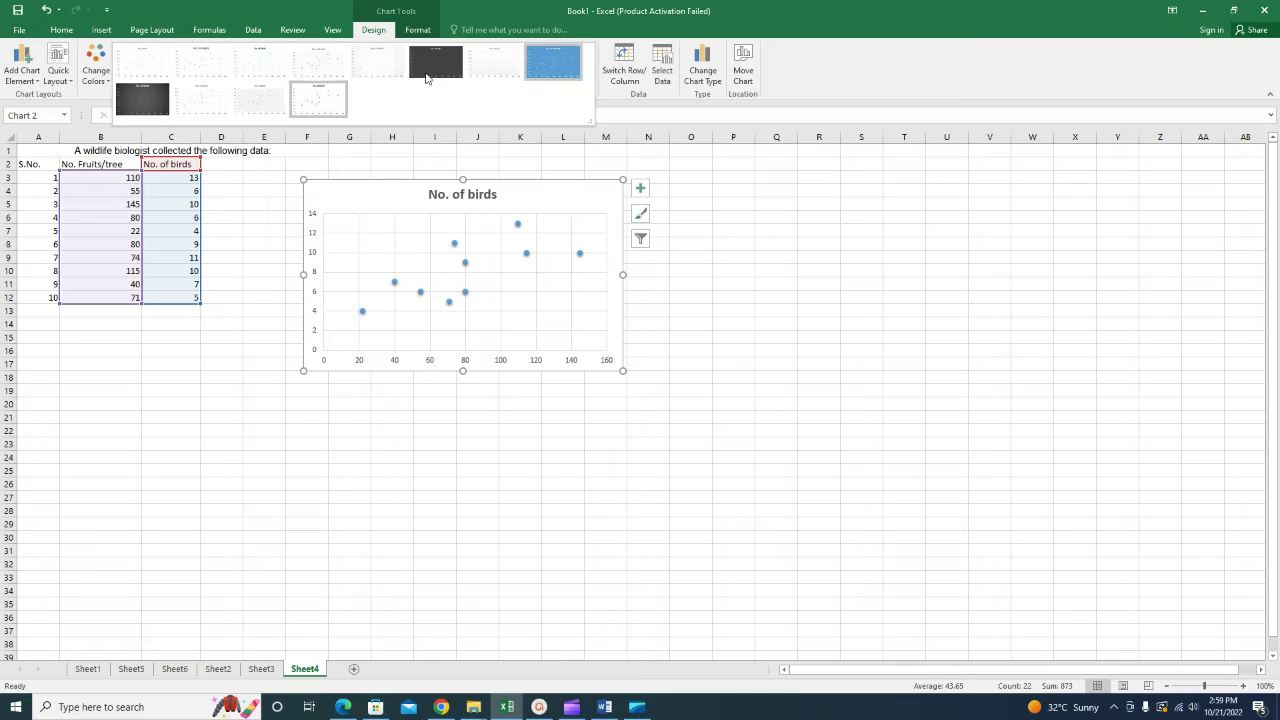
pyautogui.click(338, 68)
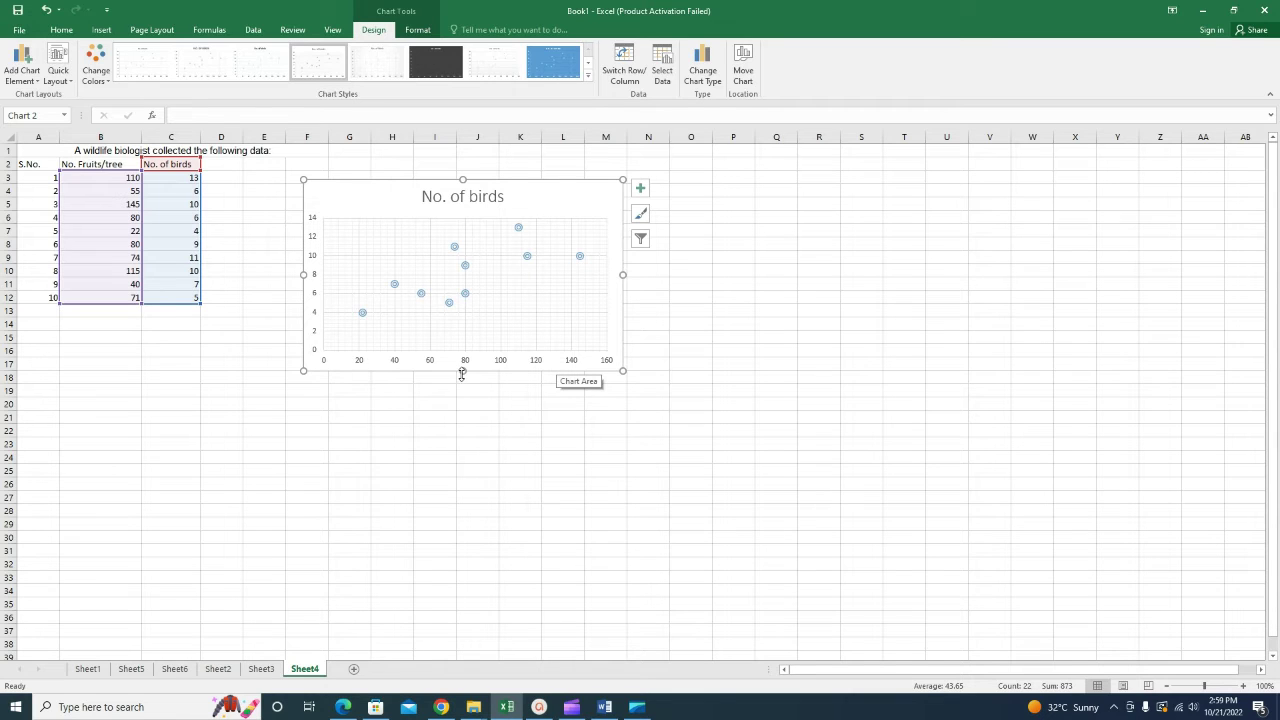
# Step: Make the chart slightly taller and apply quick layout Layout 1, with axis titles and a legend
pyautogui.moveTo(462, 374); pyautogui.dragTo(461, 382)
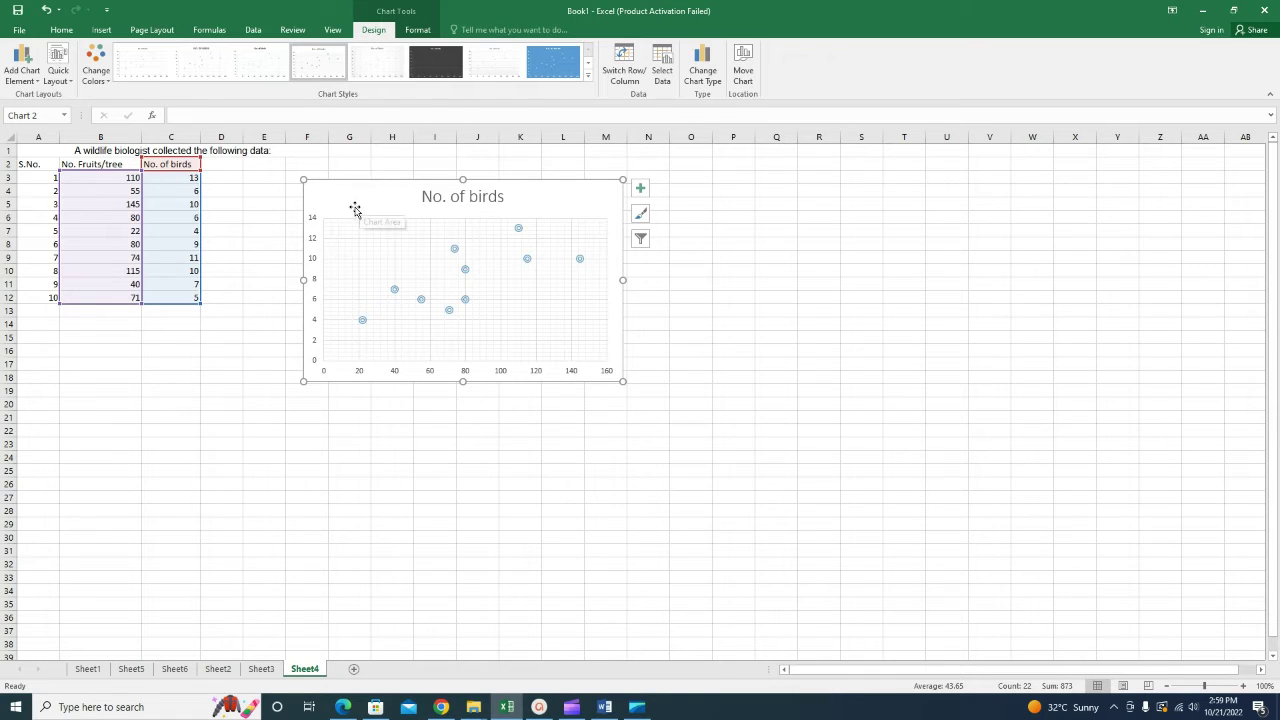
pyautogui.click(62, 82)
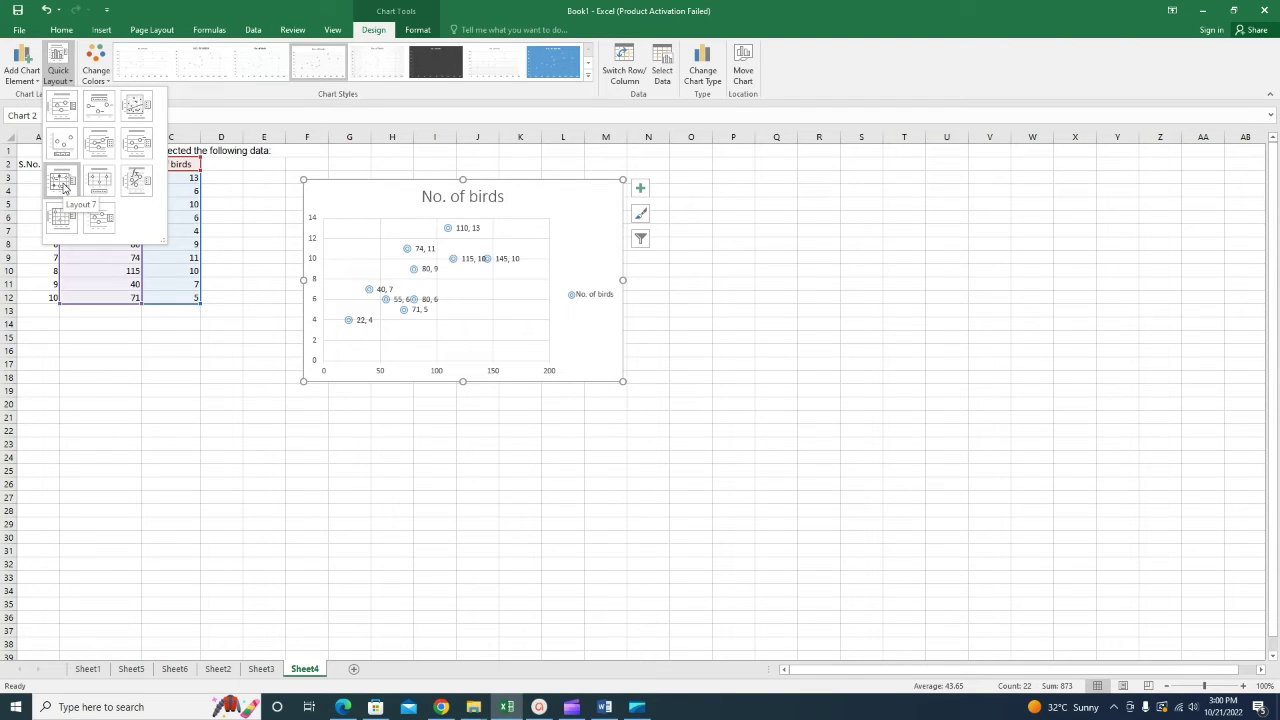
pyautogui.click(63, 107)
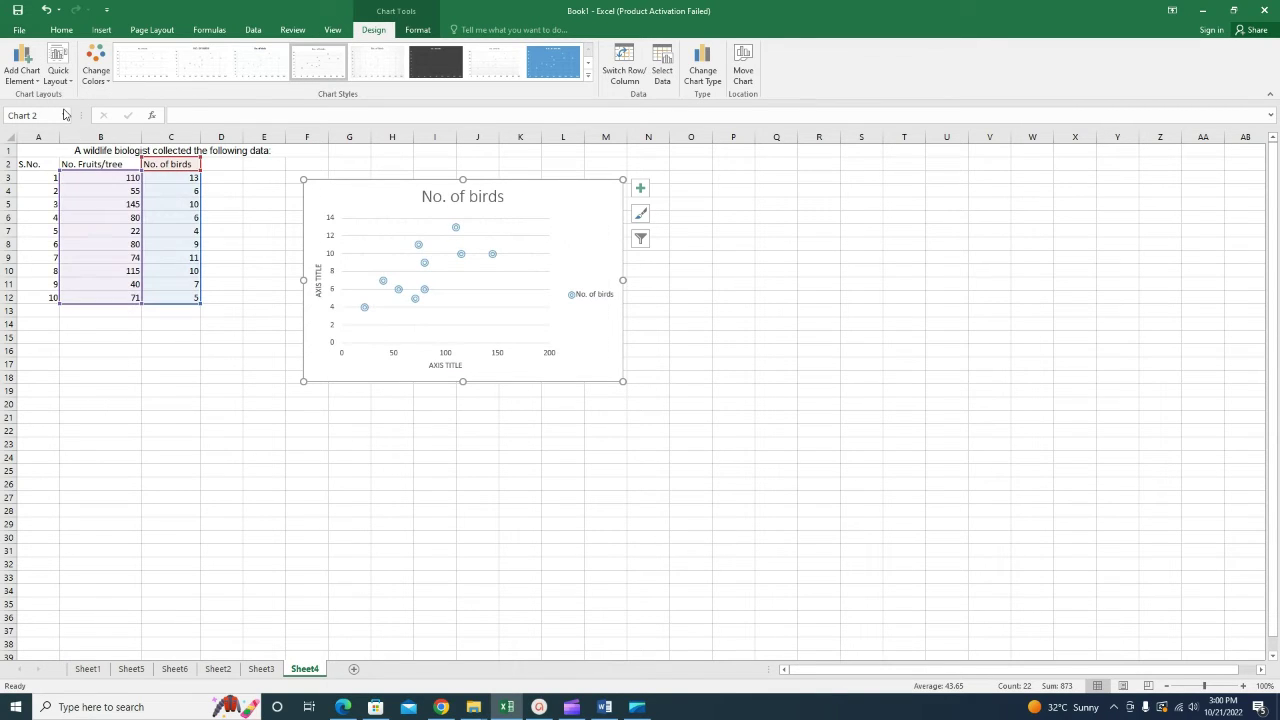
# Step: Remove the primary horizontal and primary vertical axis titles from the chart
pyautogui.click(38, 81)
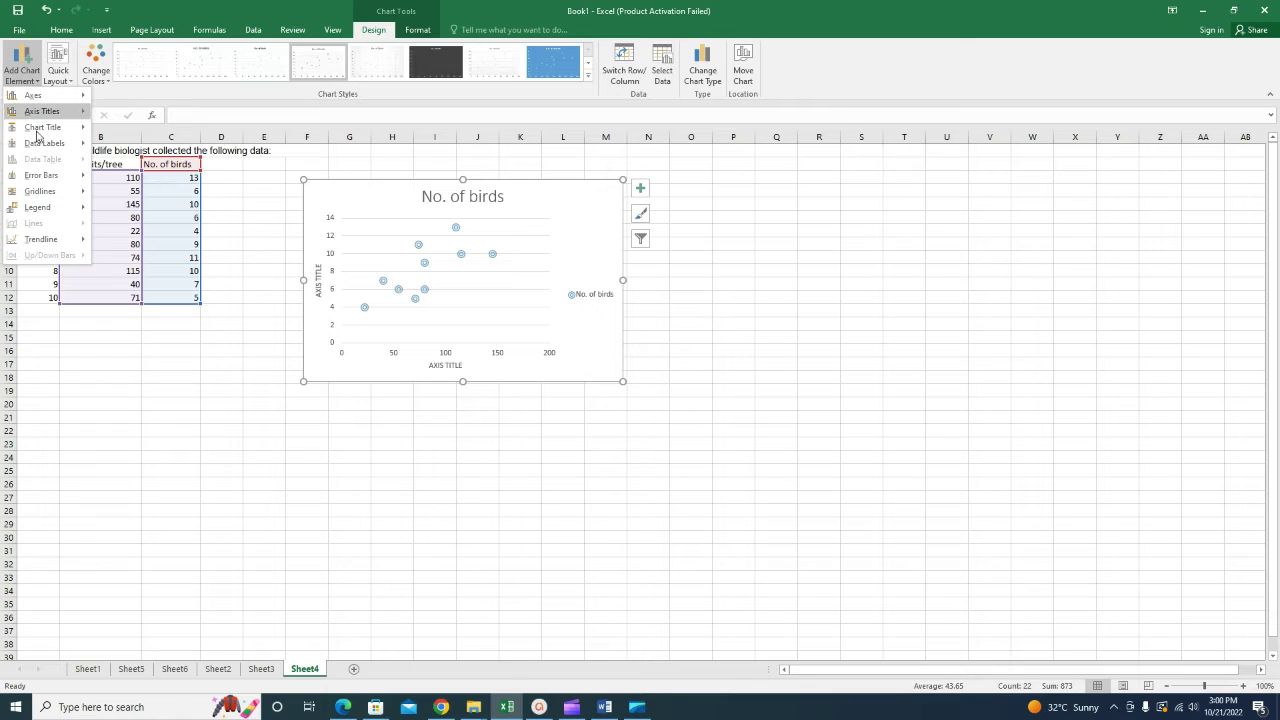
pyautogui.moveTo(36, 138)
pyautogui.moveTo(82, 111)
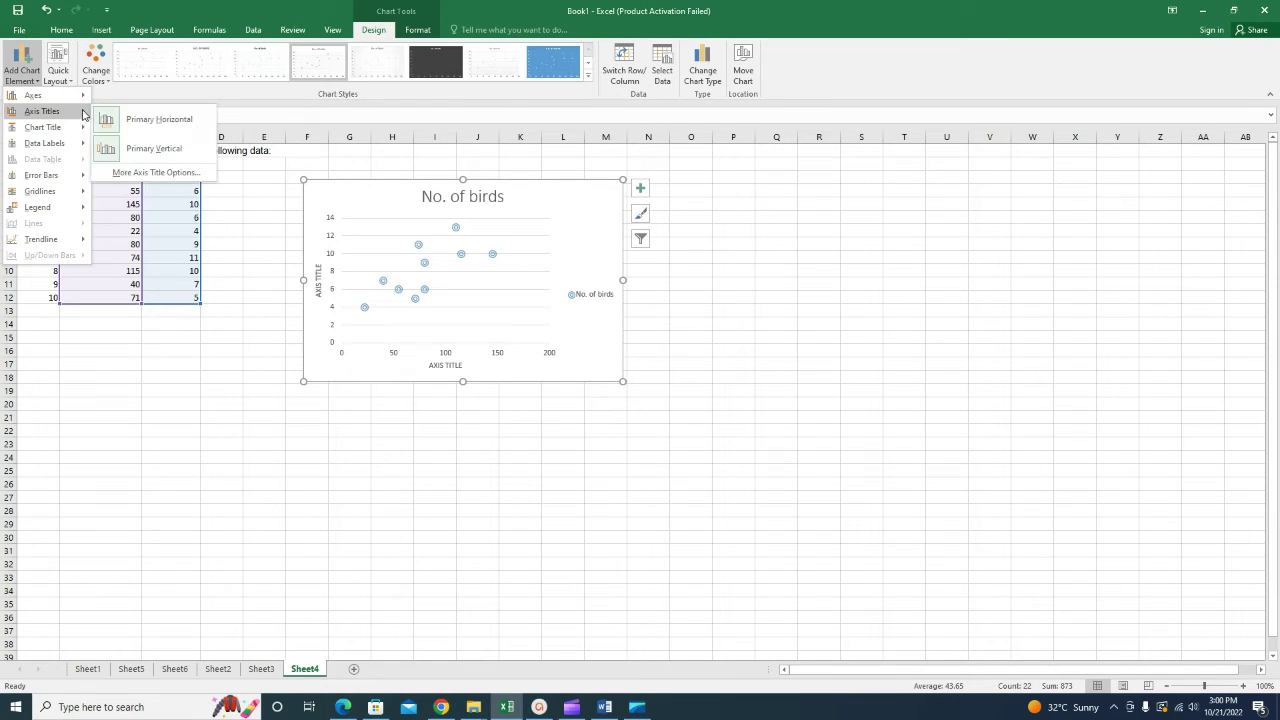
pyautogui.click(127, 124)
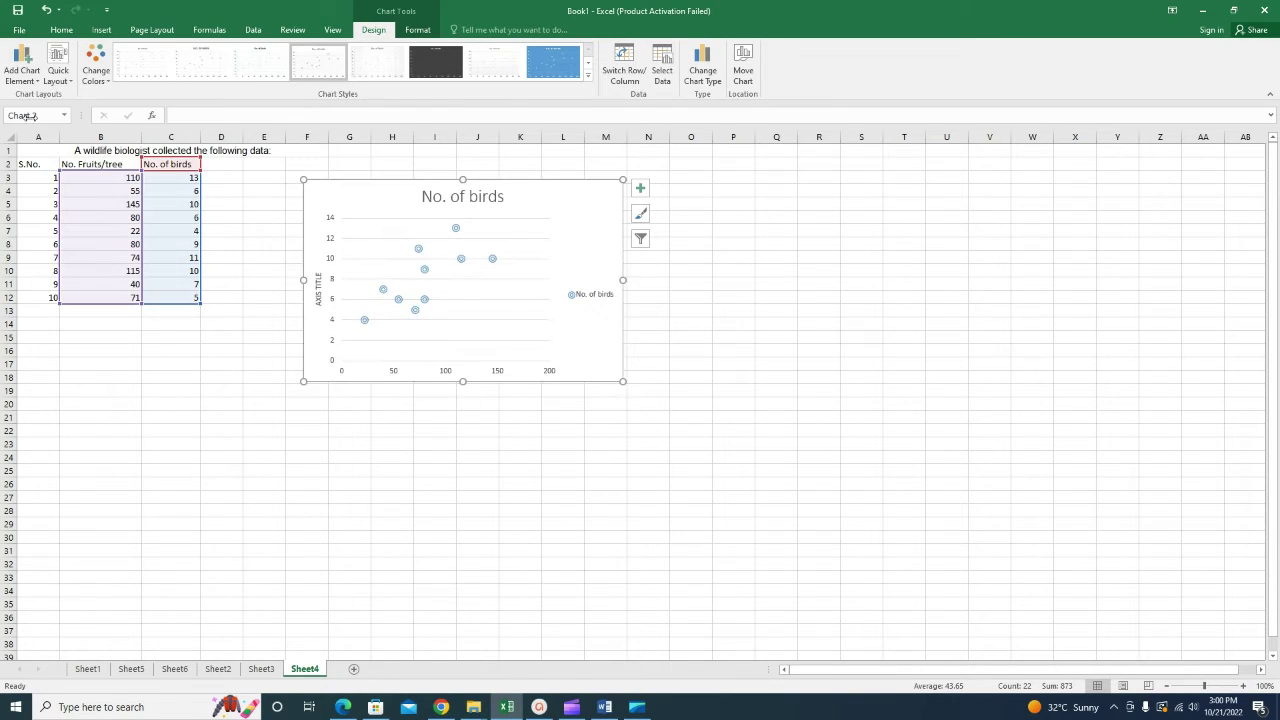
pyautogui.click(36, 80)
pyautogui.moveTo(50, 118)
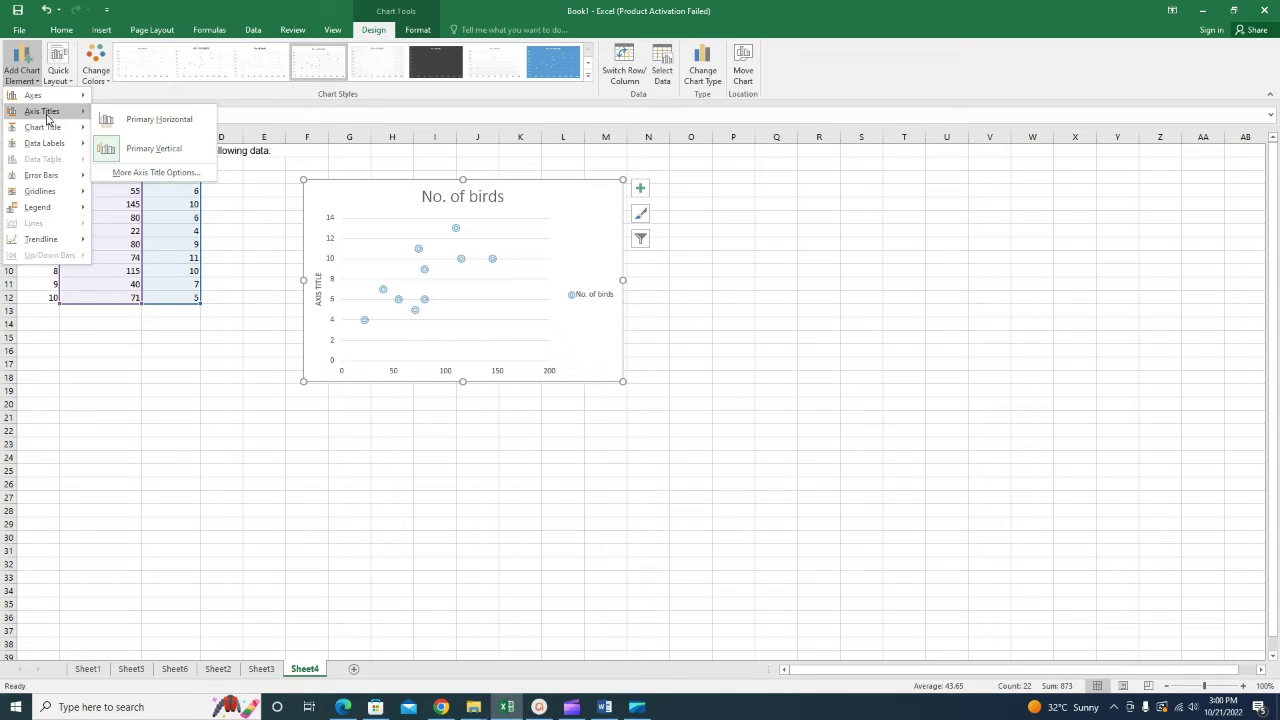
pyautogui.click(138, 148)
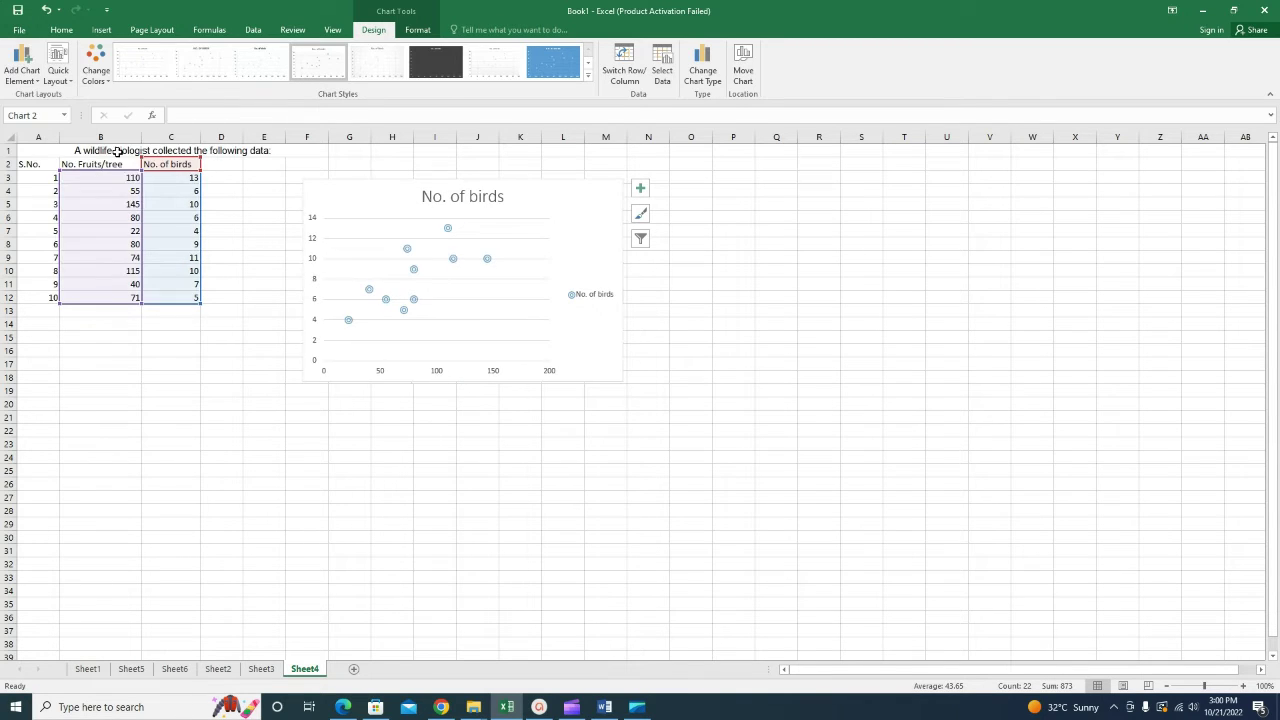
# Step: Add primary vertical and primary horizontal axis titles to the scatter chart
pyautogui.click(22, 70)
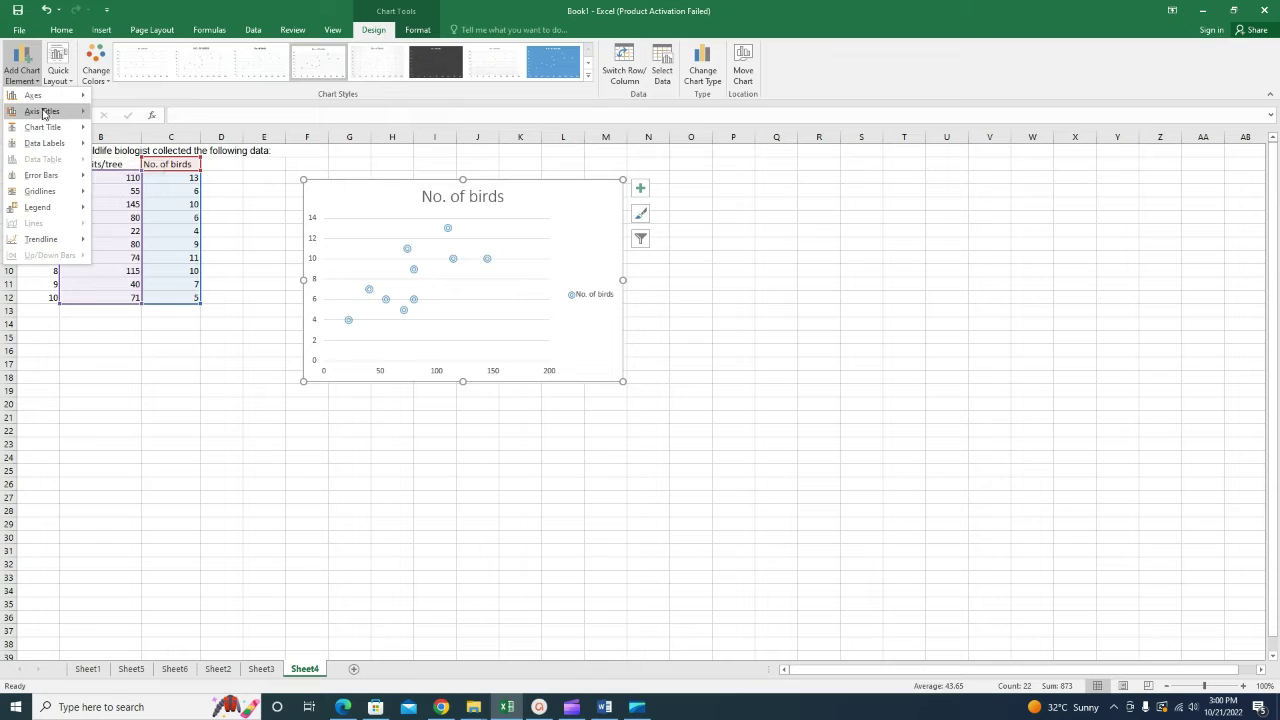
pyautogui.moveTo(50, 111)
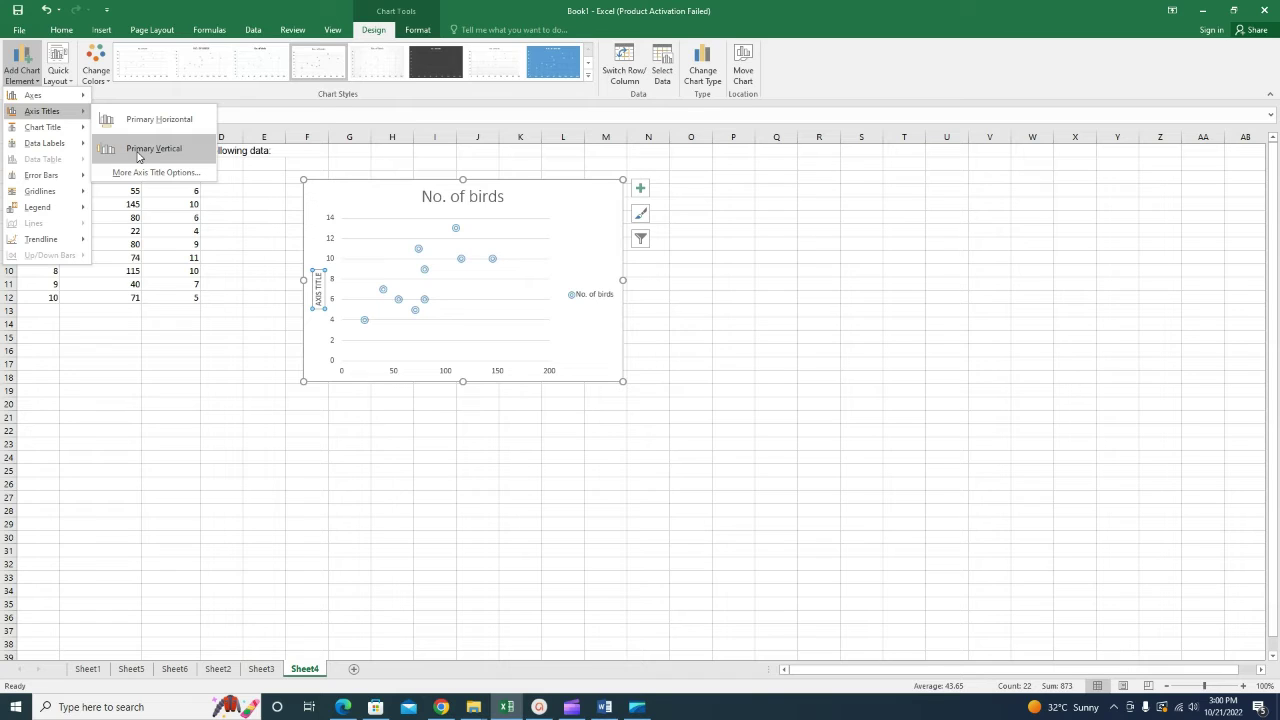
pyautogui.click(138, 155)
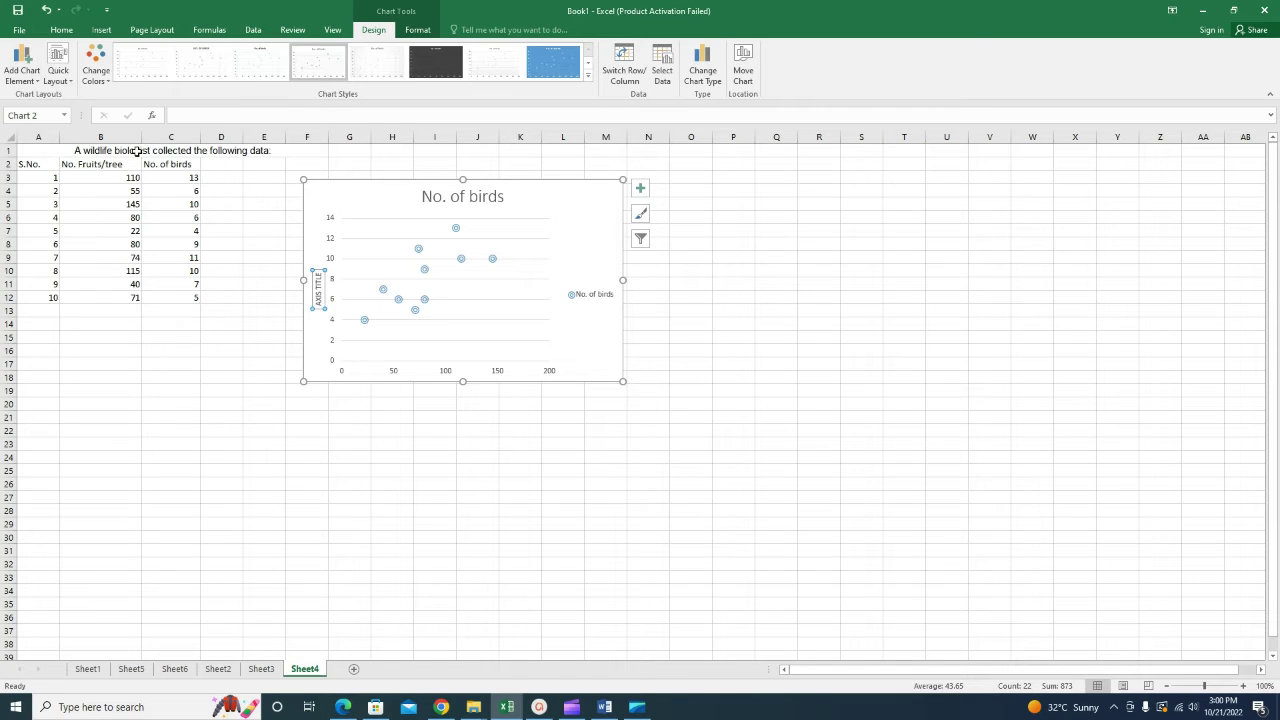
pyautogui.click(32, 84)
pyautogui.moveTo(45, 111)
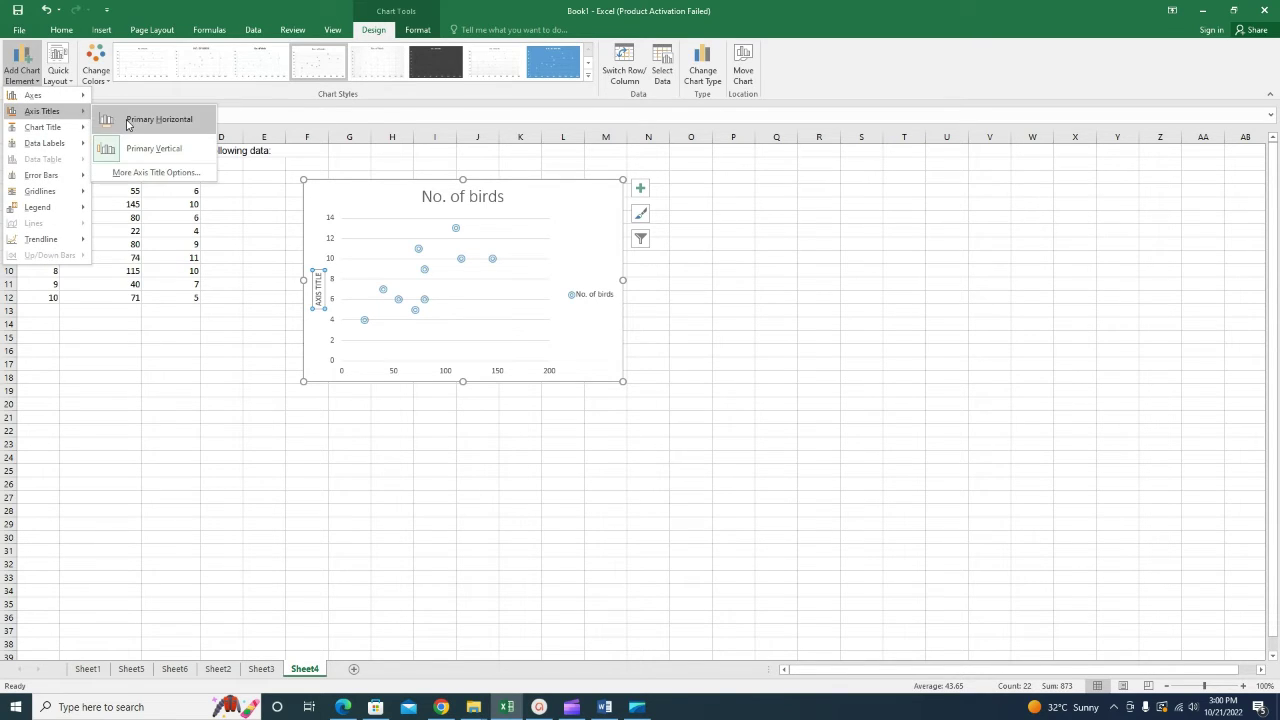
pyautogui.click(127, 121)
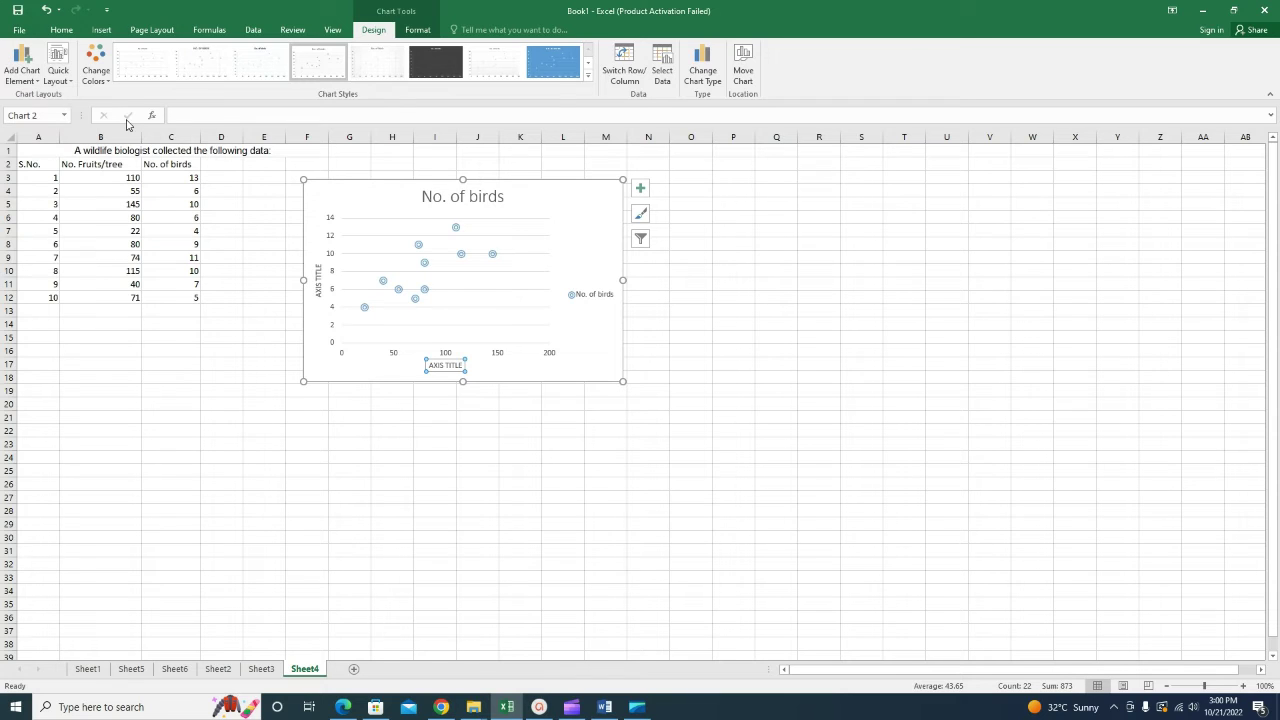
pyautogui.click(363, 378)
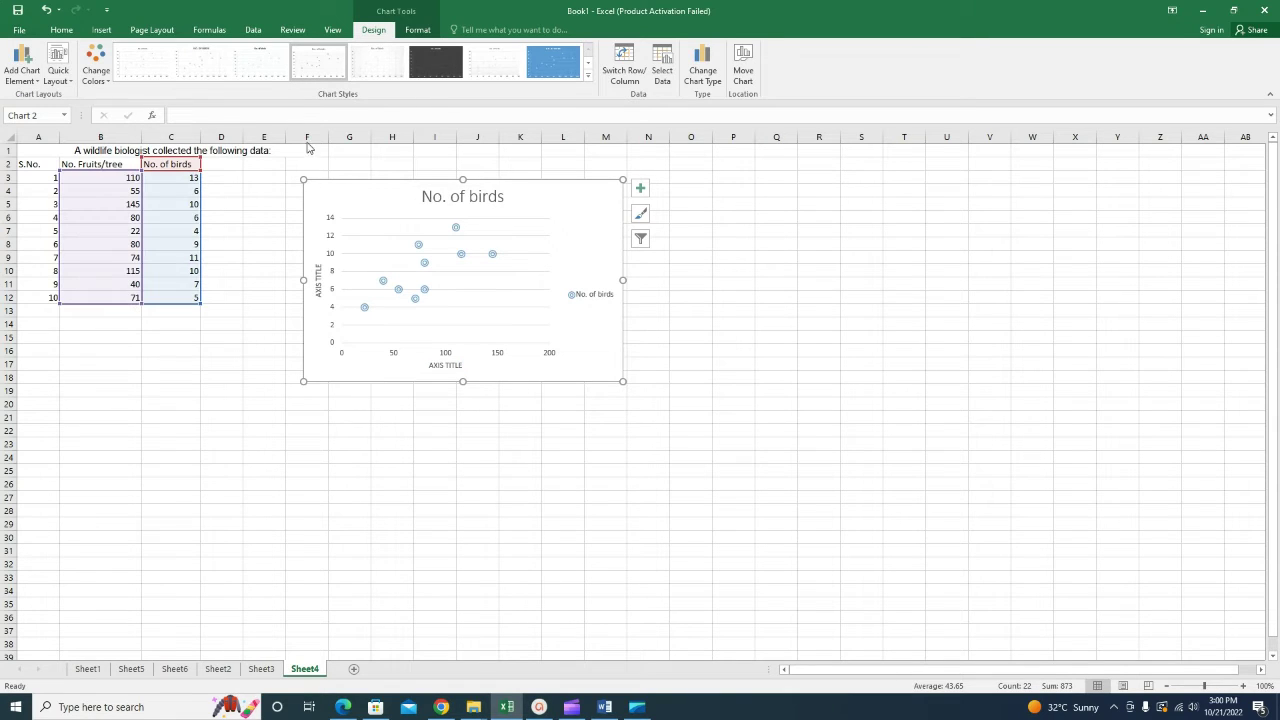
# Step: Increase the font size of the whole chart's text to 12 and extend the chart's height downward
pyautogui.click(60, 30)
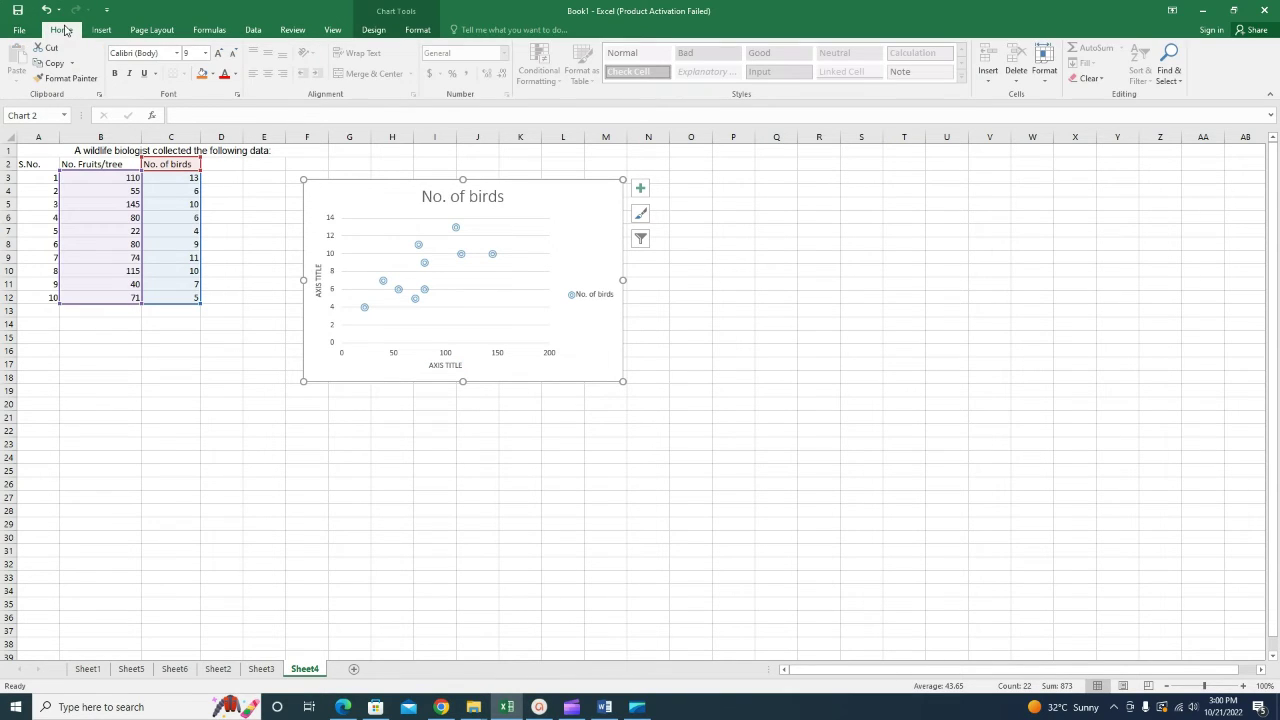
pyautogui.click(217, 57)
pyautogui.click(217, 57)
pyautogui.click(217, 57)
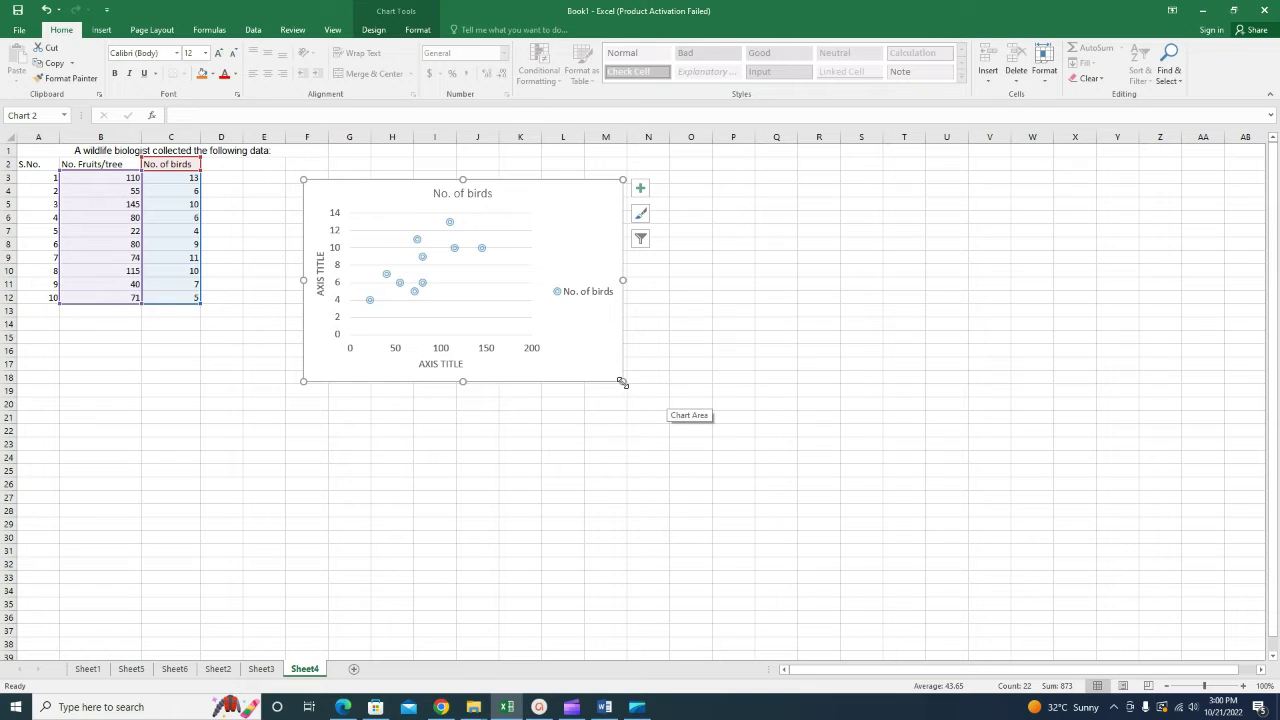
pyautogui.moveTo(621, 382); pyautogui.dragTo(621, 398)
# Step: Replace the chart title text with "Scatter Graph" and start a second line in the title
pyautogui.click(436, 192)
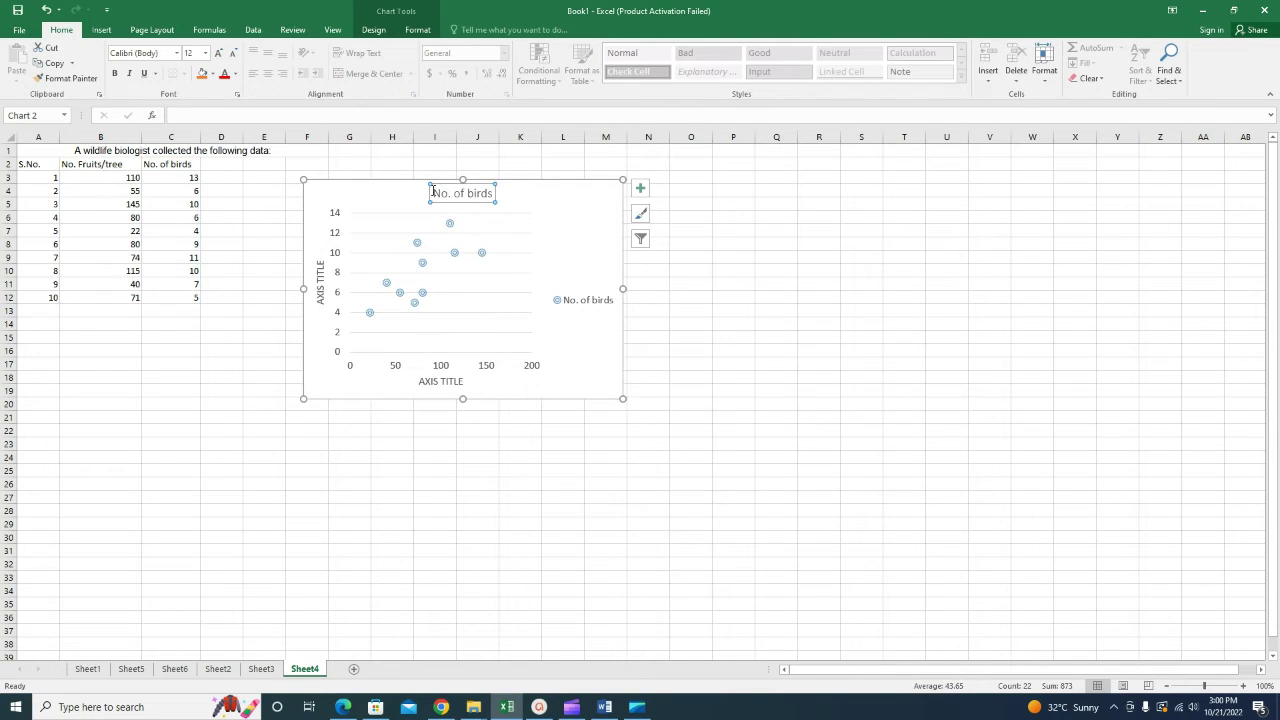
pyautogui.moveTo(434, 192); pyautogui.dragTo(495, 195)
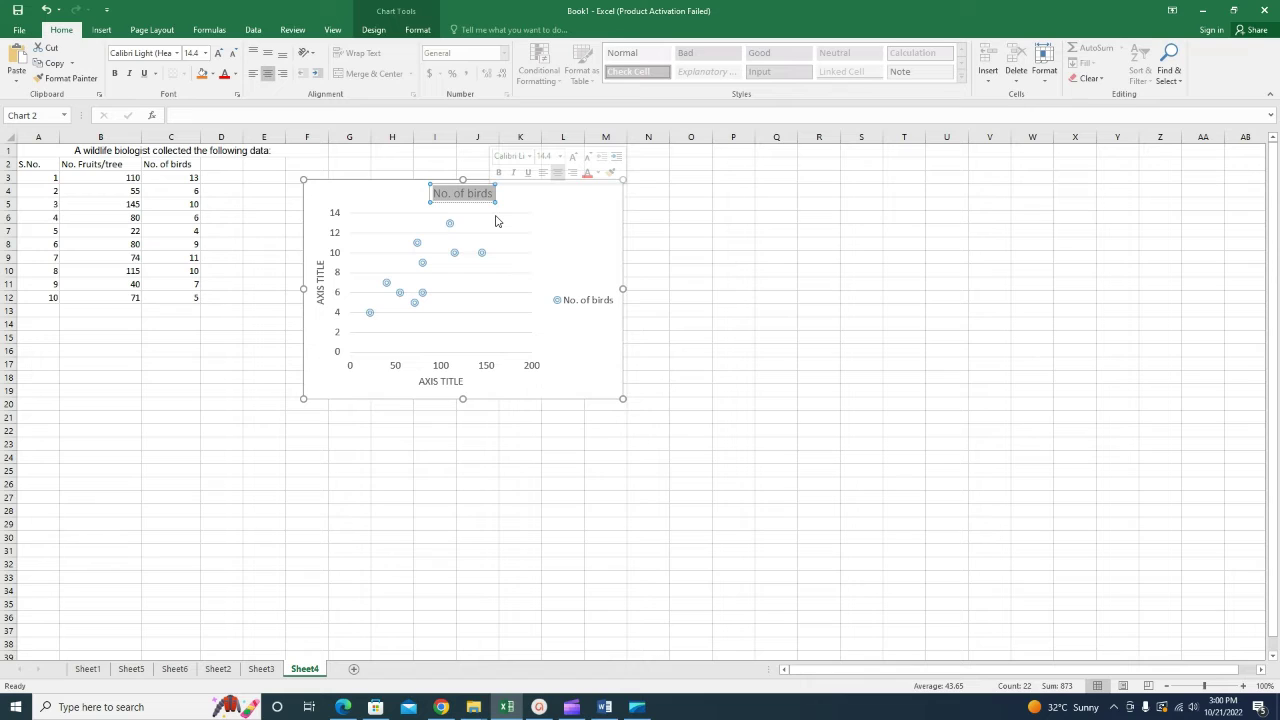
pyautogui.write('Scatte')
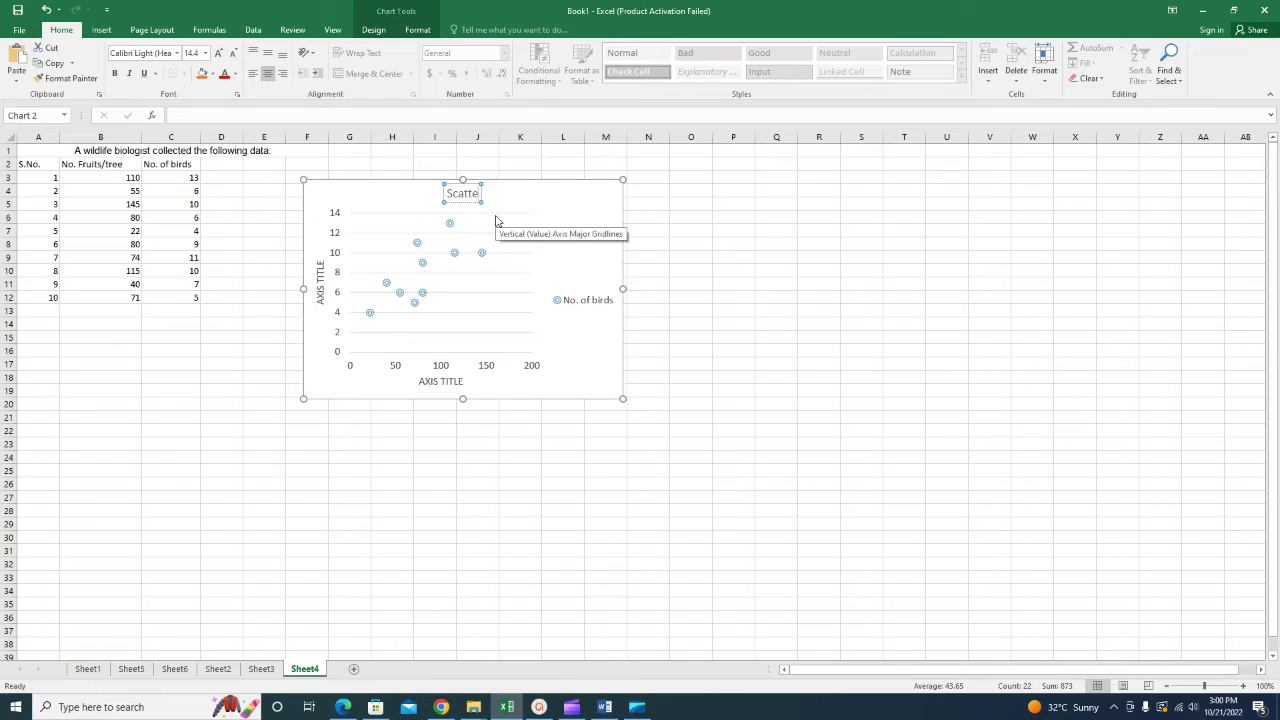
pyautogui.write('r Graph')
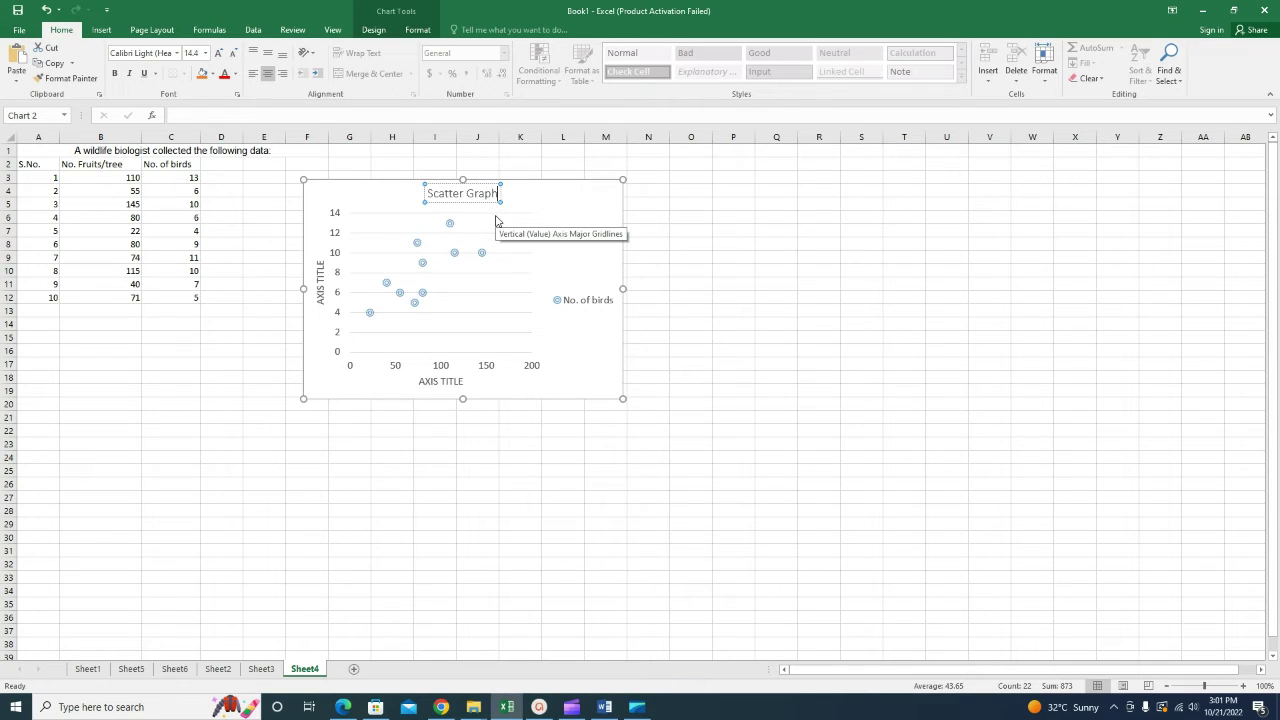
pyautogui.press('Escape')
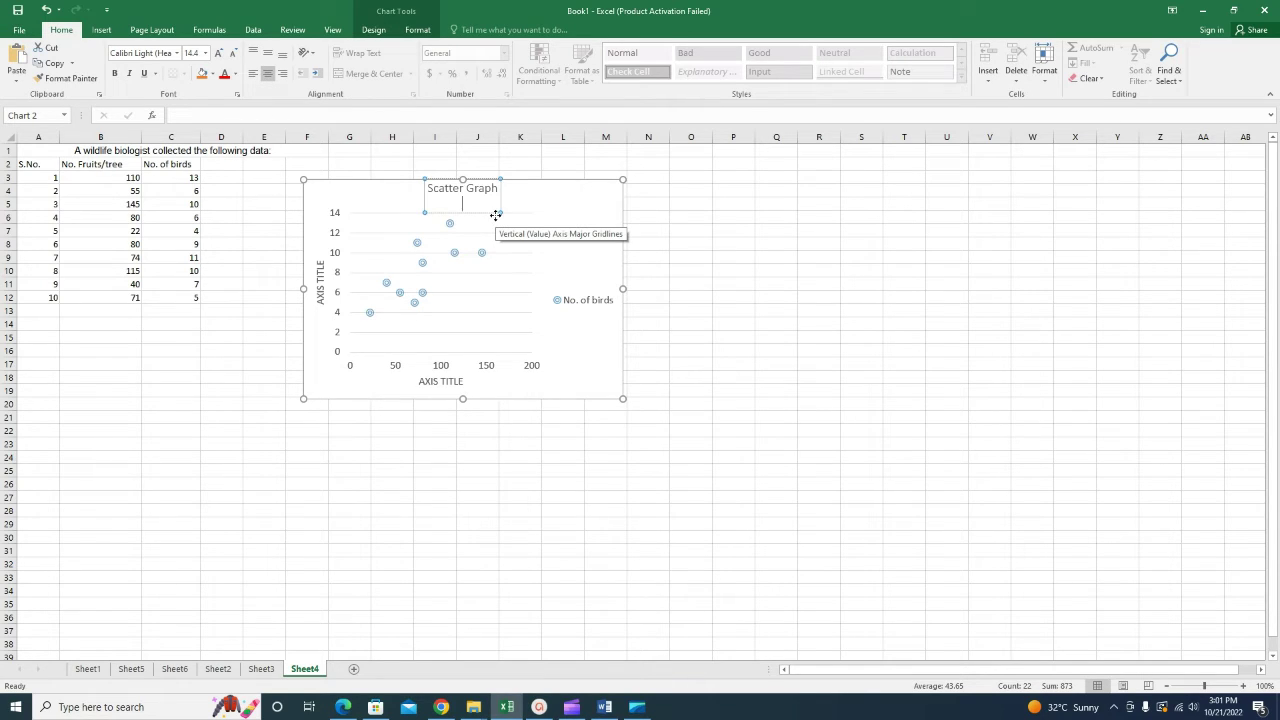
# Step: Enter "Relationship between fruits eaten by number of birds" as the second line of the chart title
pyautogui.write('Relationship between')
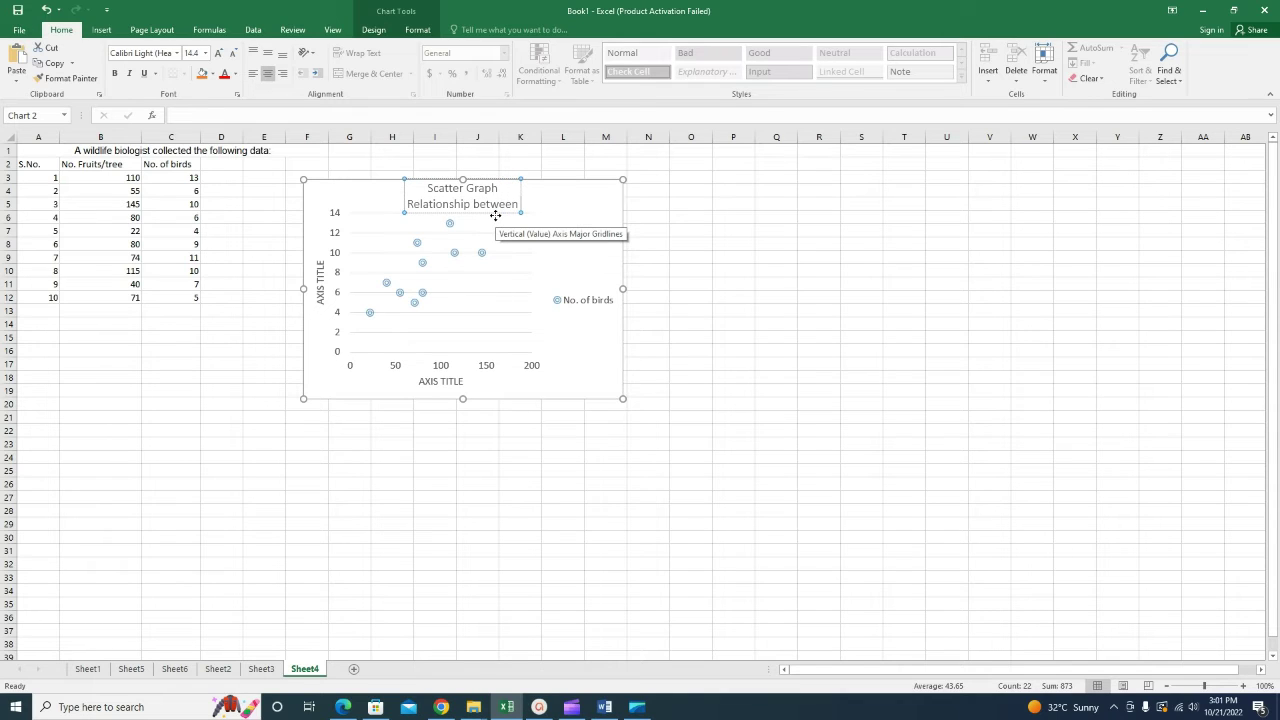
pyautogui.write(' f')
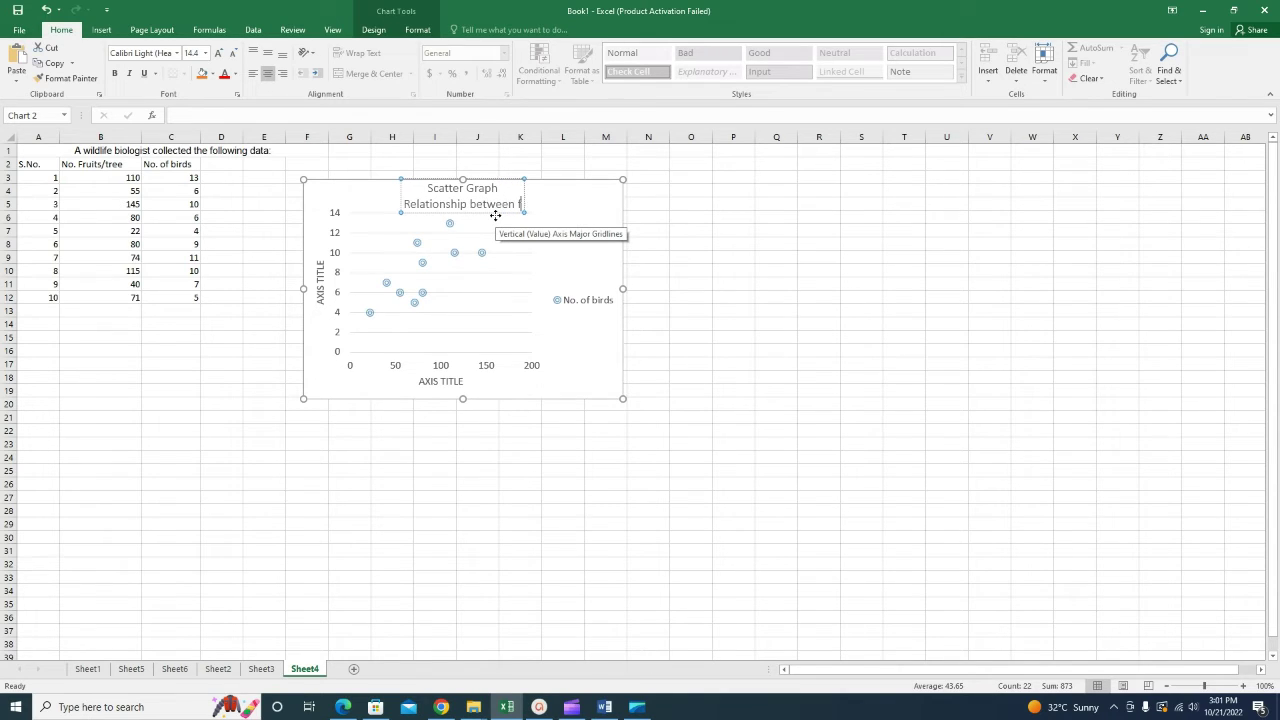
pyautogui.write('ruits')
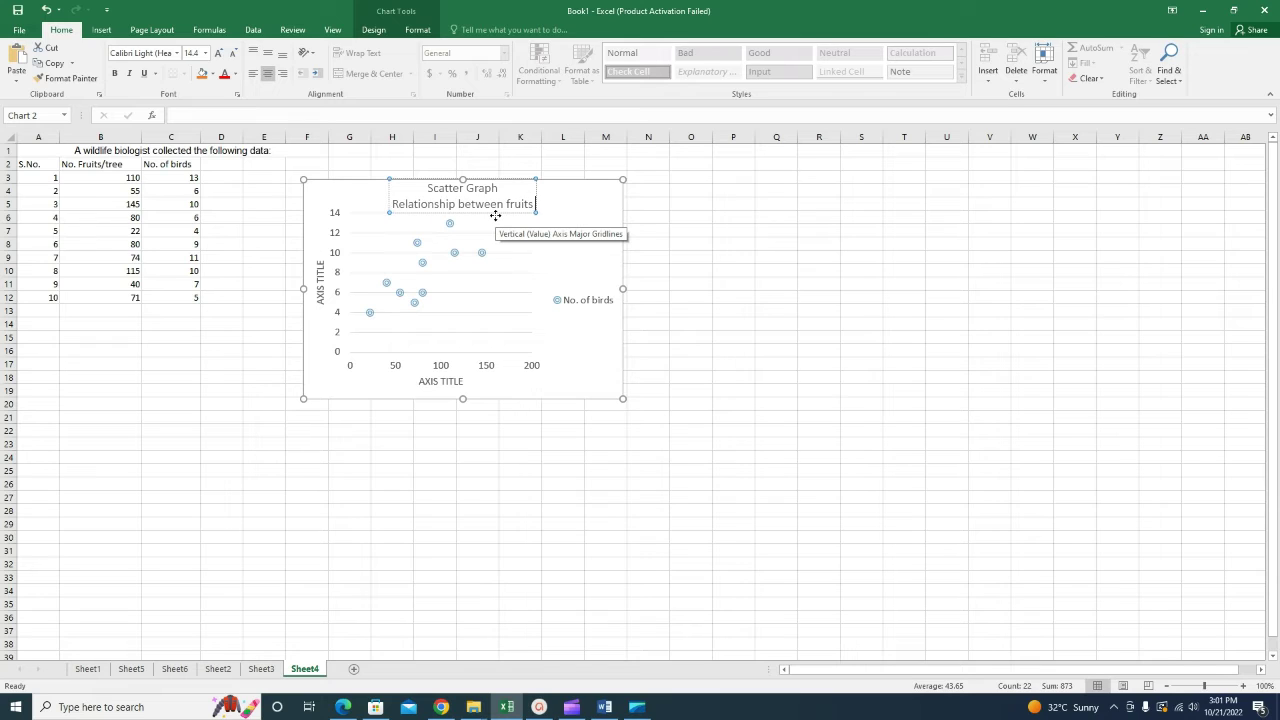
pyautogui.write(' eaten')
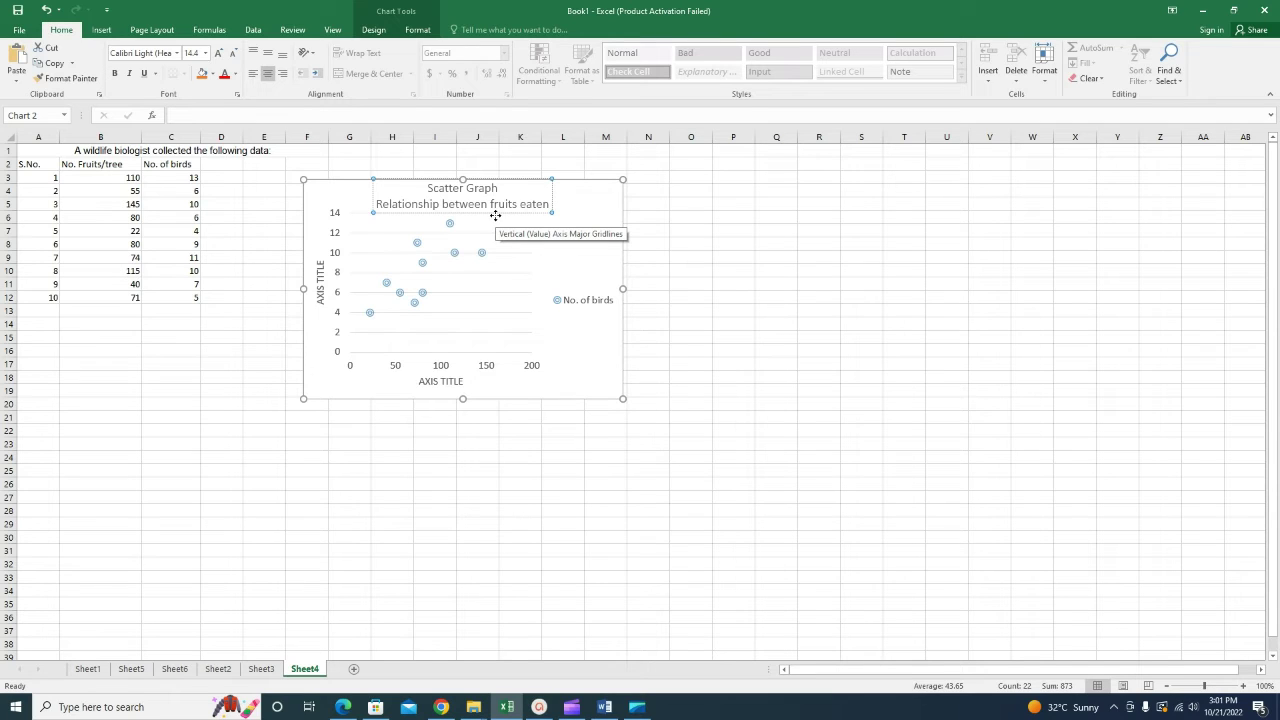
pyautogui.write('by')
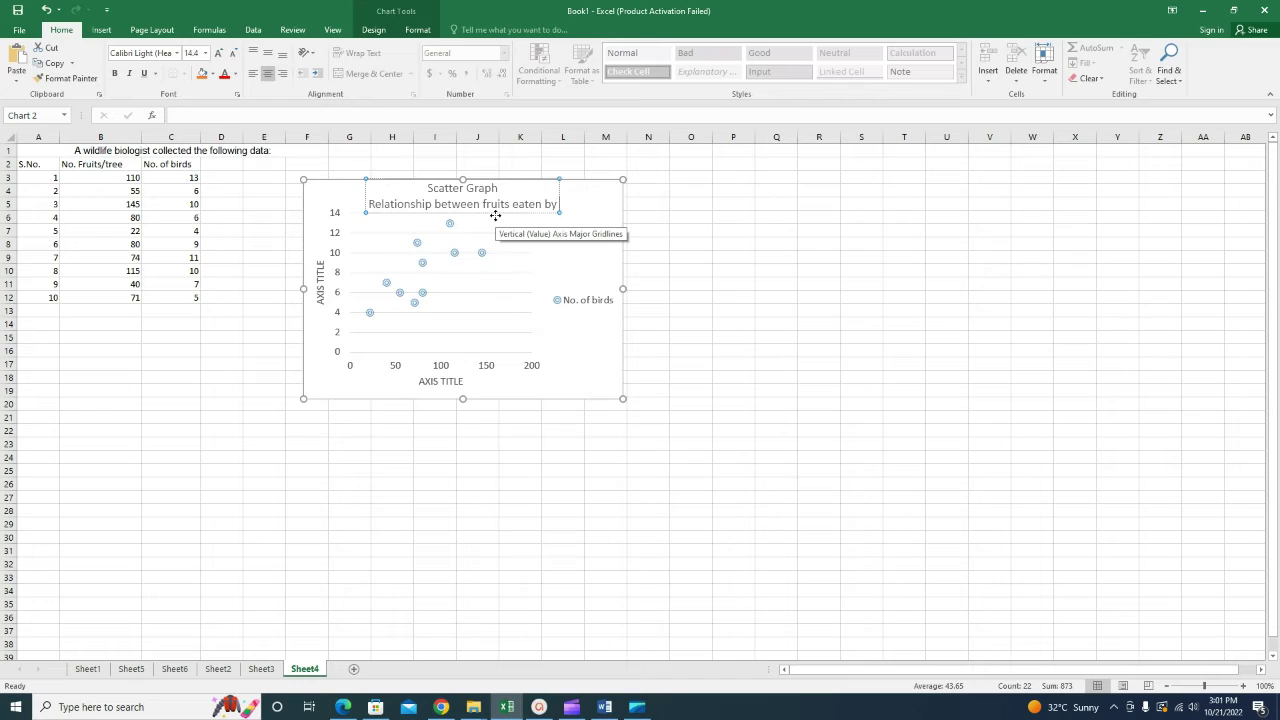
pyautogui.write(' numb')
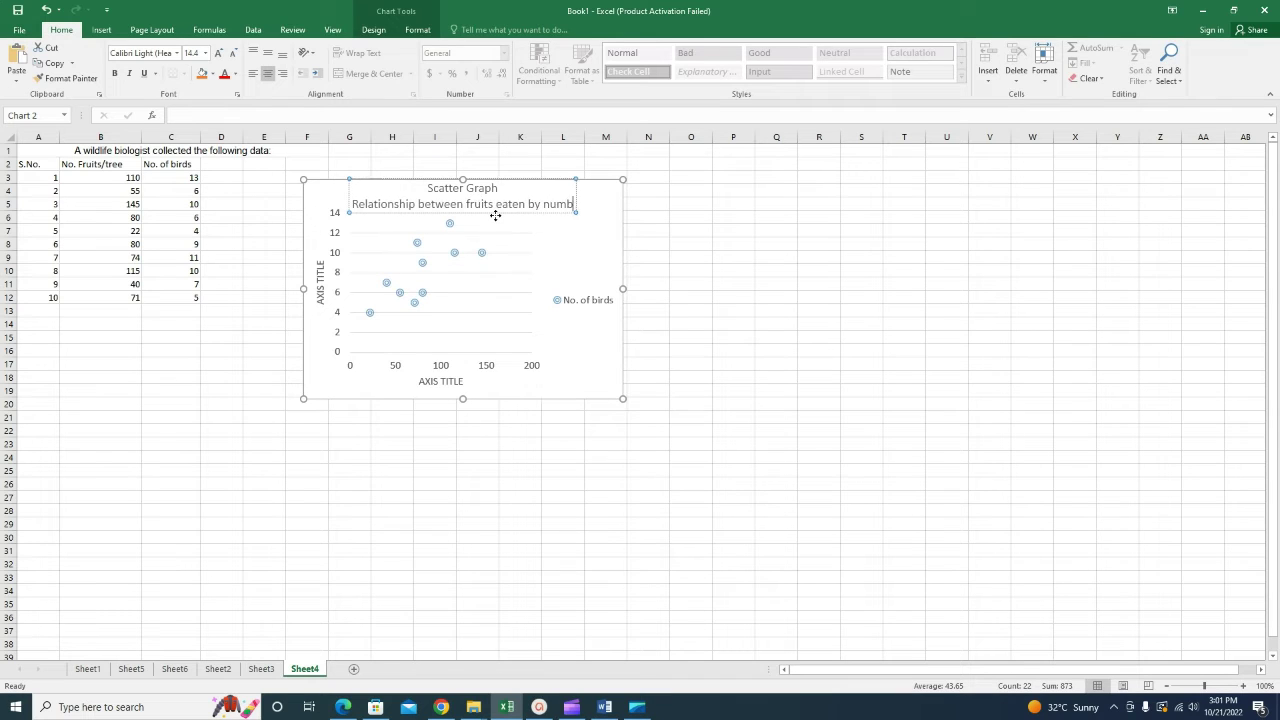
pyautogui.write('er of birds')
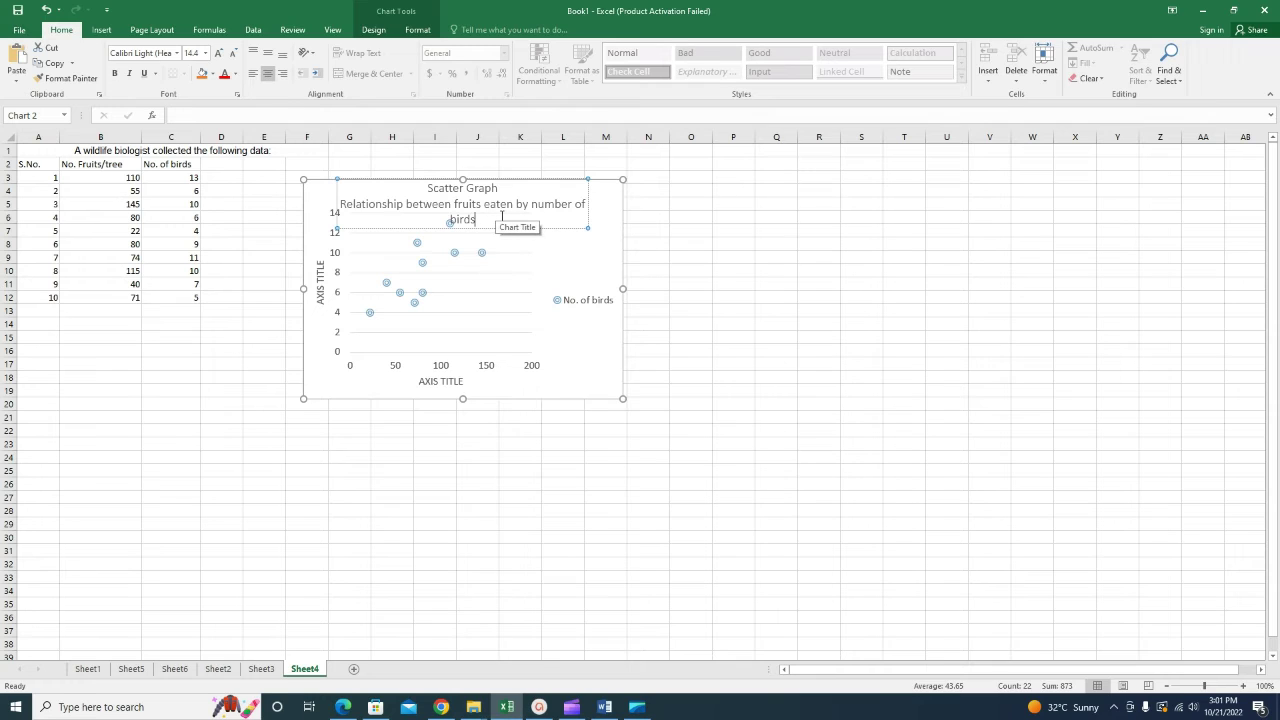
pyautogui.click(816, 324)
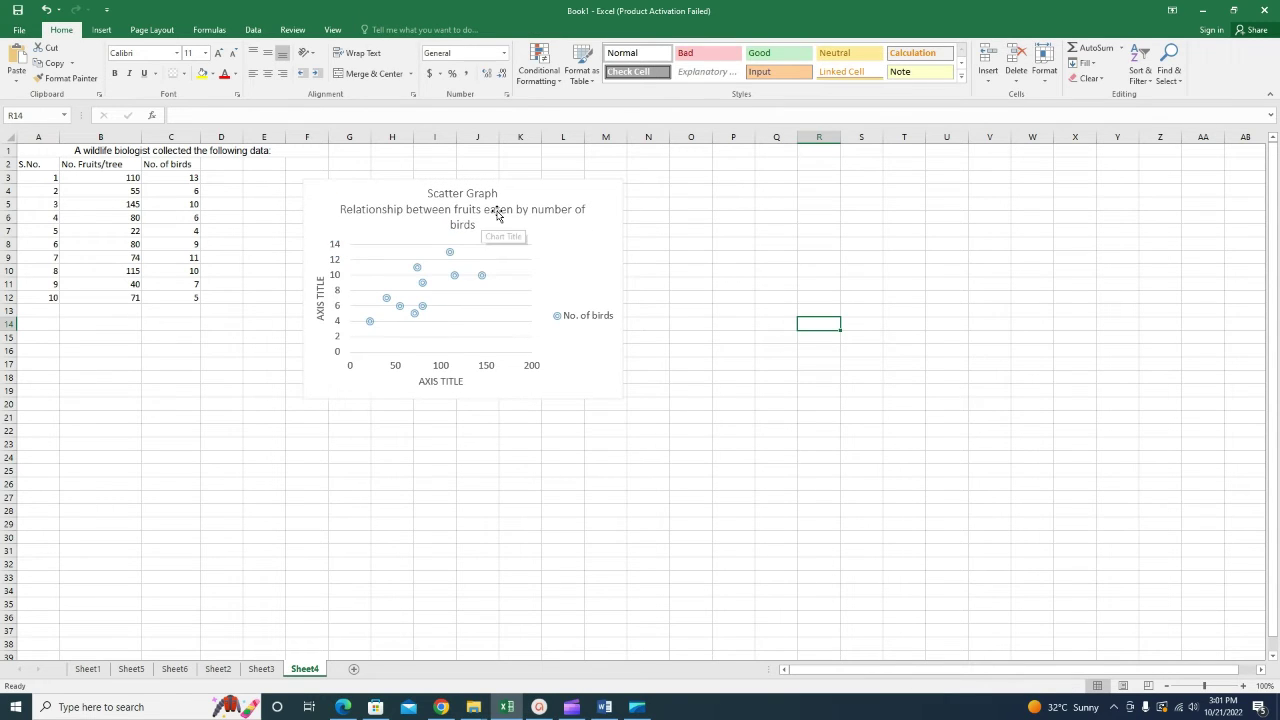
# Step: Make all text in the scatter chart bold
pyautogui.click(558, 207)
pyautogui.click(545, 238)
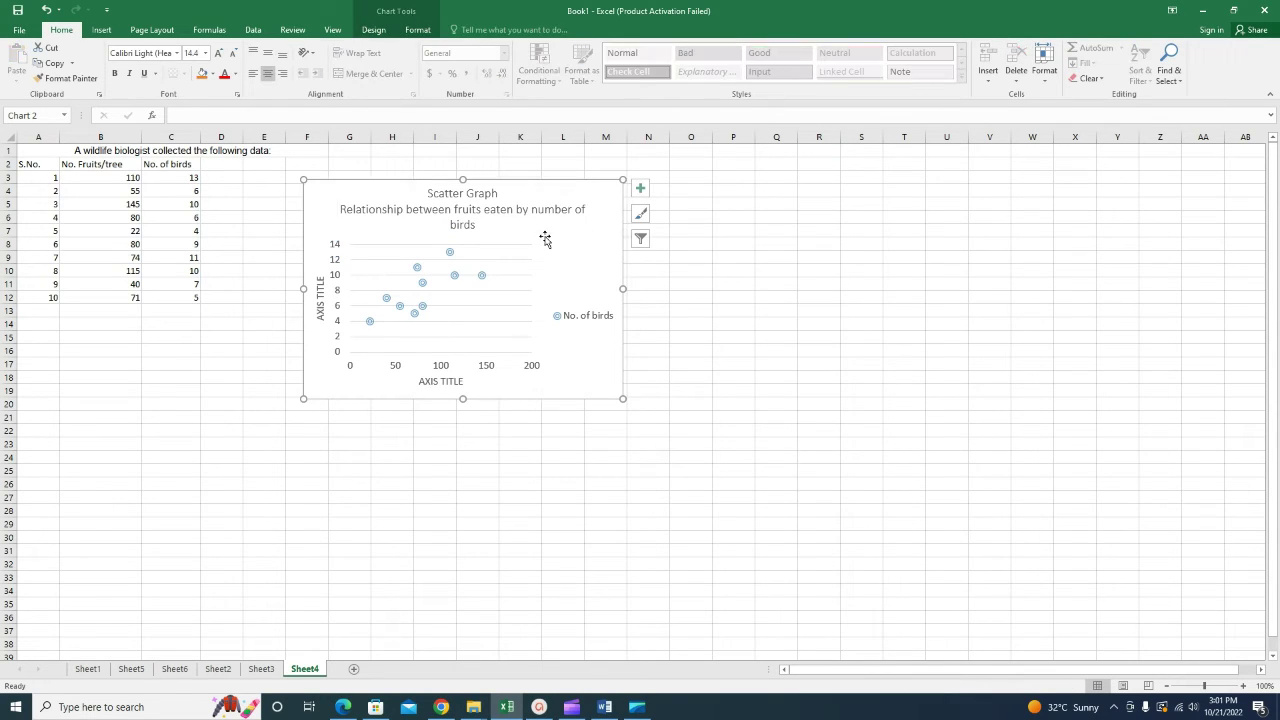
pyautogui.click(114, 74)
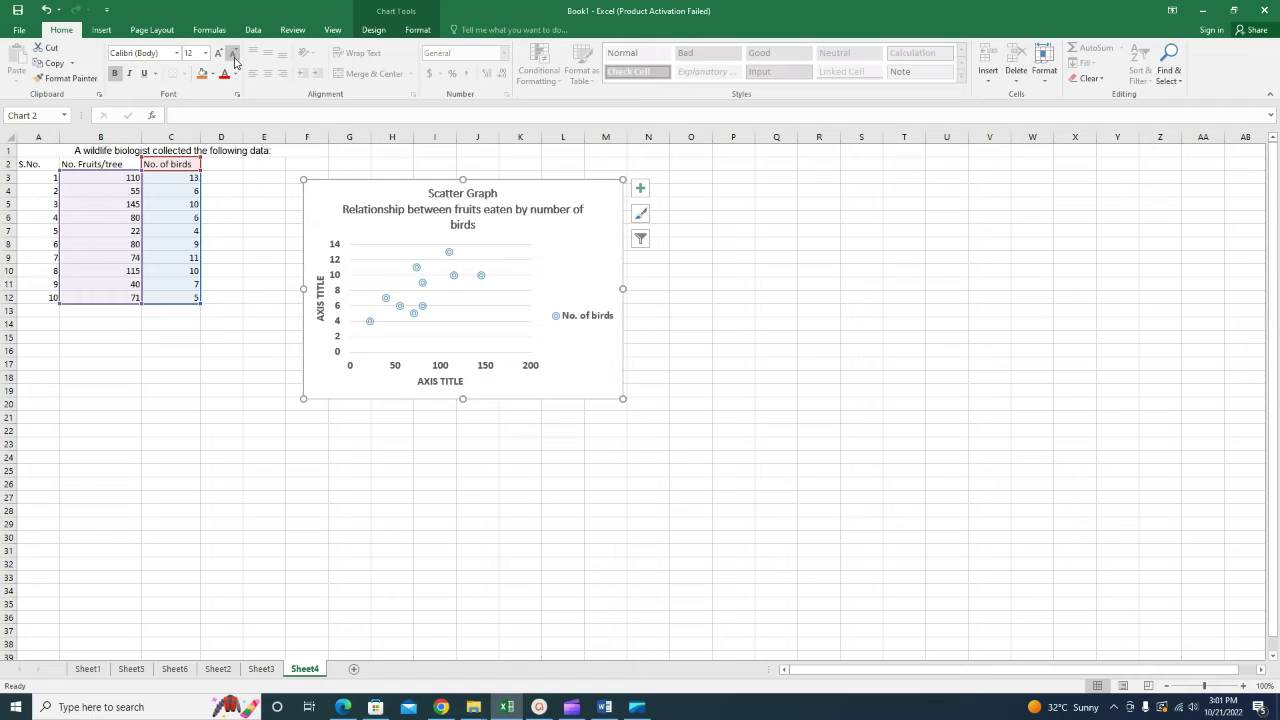
# Step: Try left alignment on the chart title and return it to centre alignment
pyautogui.click(553, 210)
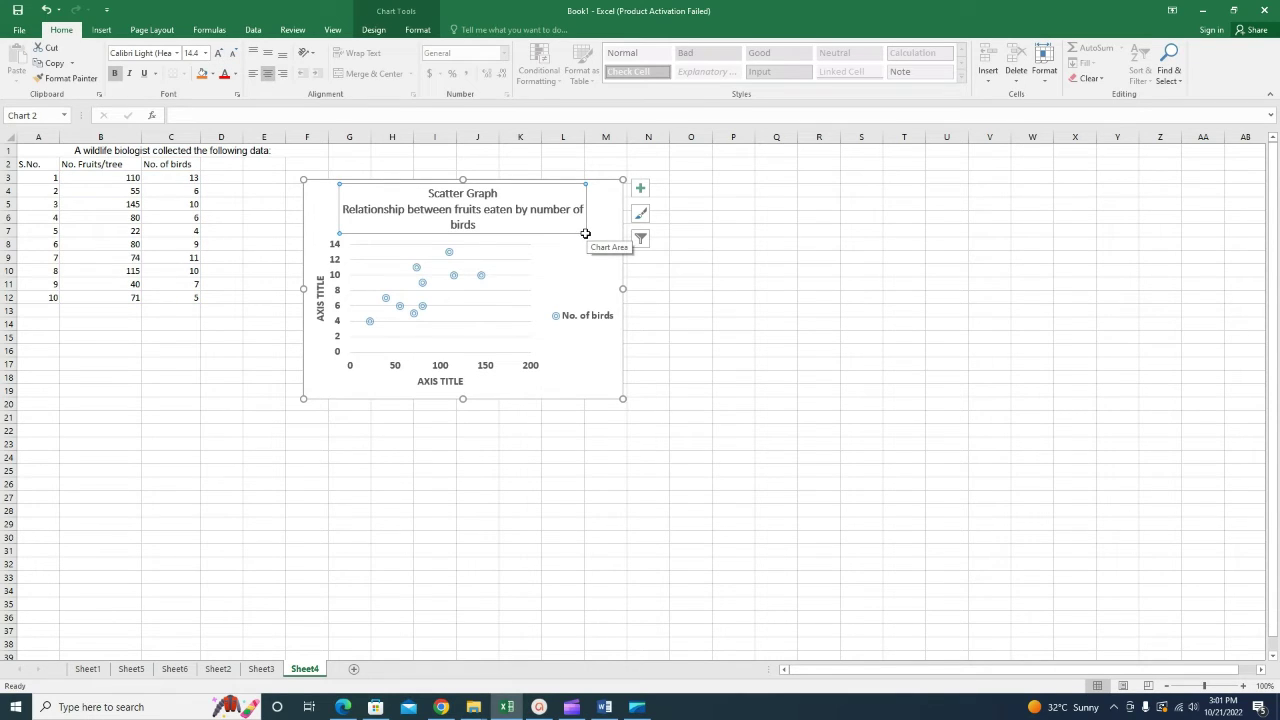
pyautogui.click(494, 222)
pyautogui.click(257, 75)
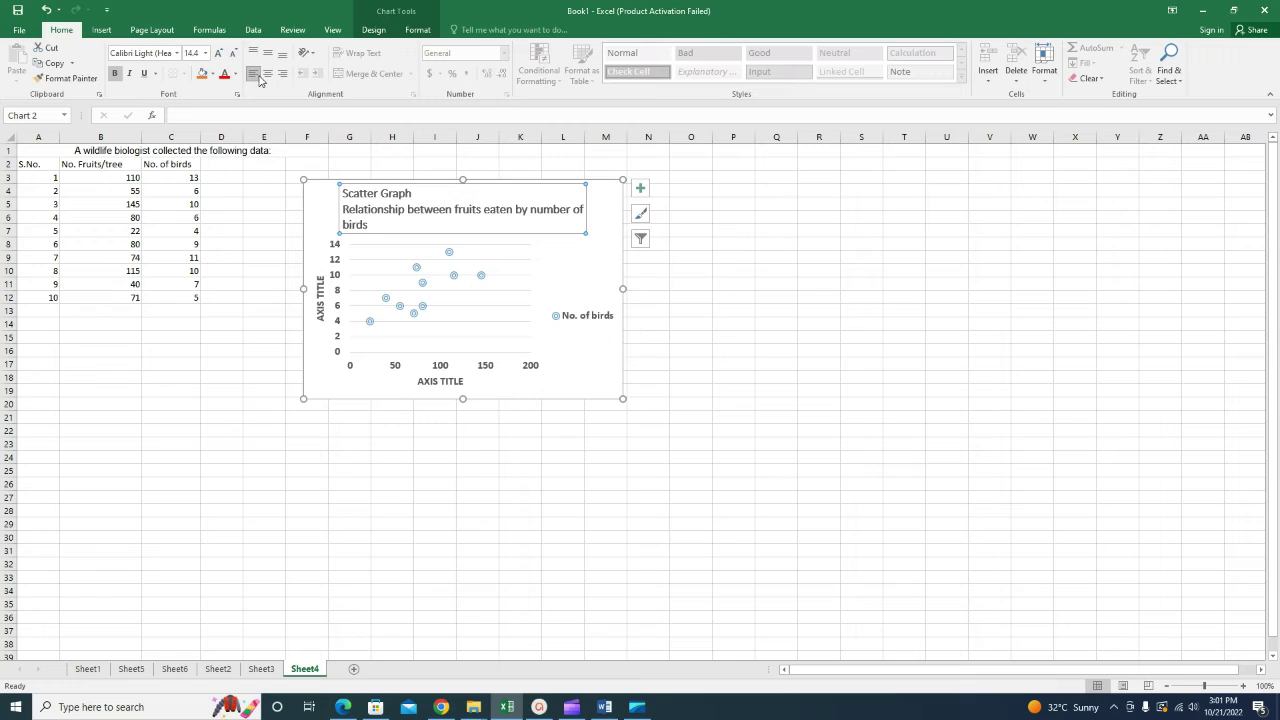
pyautogui.click(270, 75)
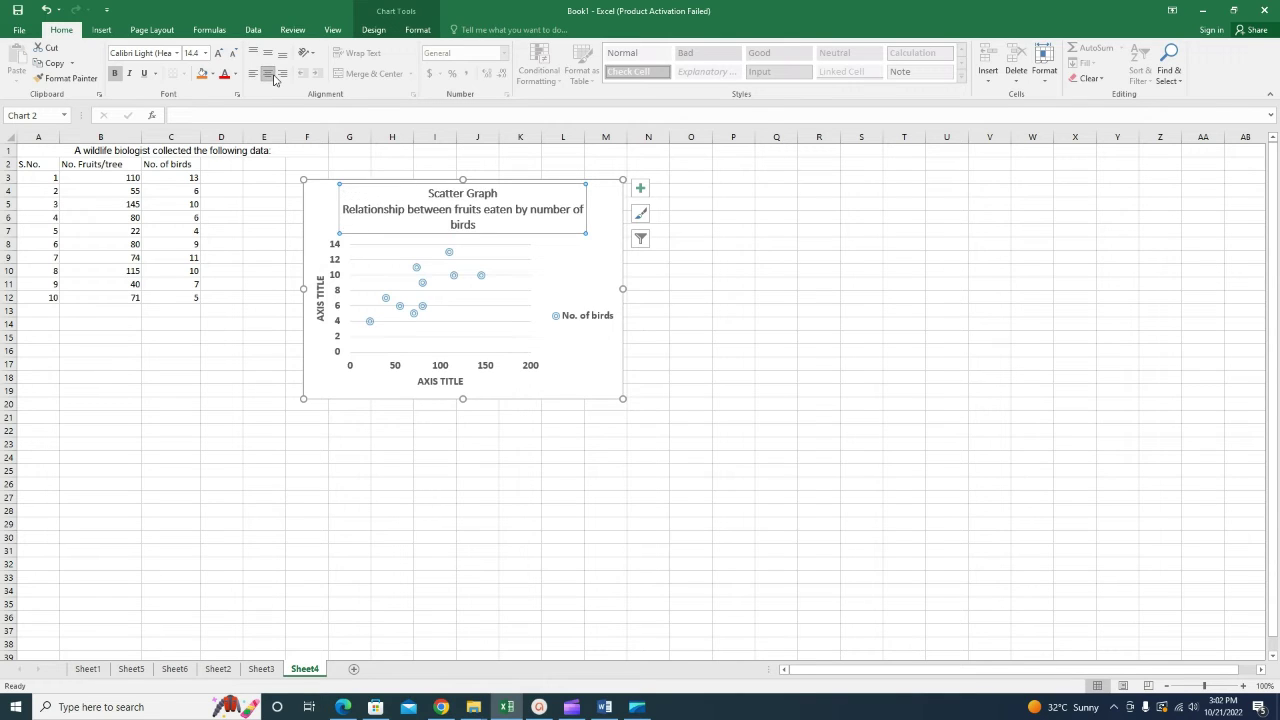
# Step: Set the chart title's font to Calibri (Body) at size 14
pyautogui.click(177, 54)
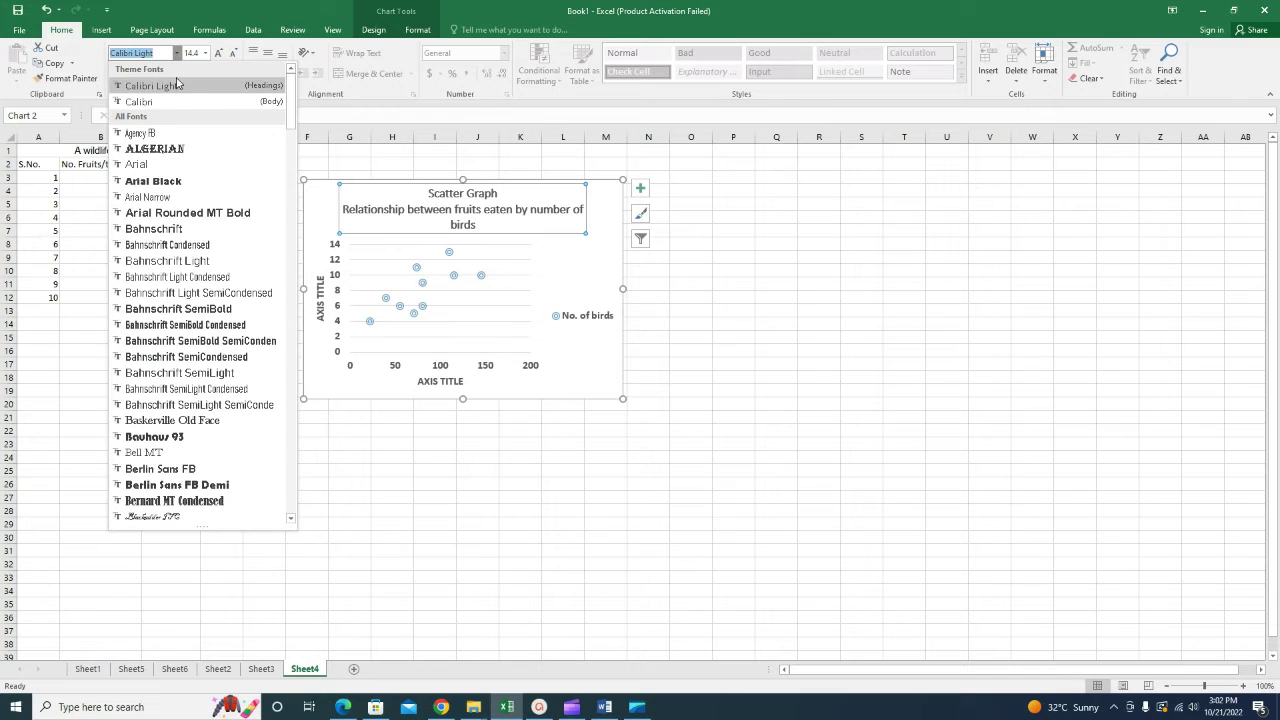
pyautogui.click(178, 103)
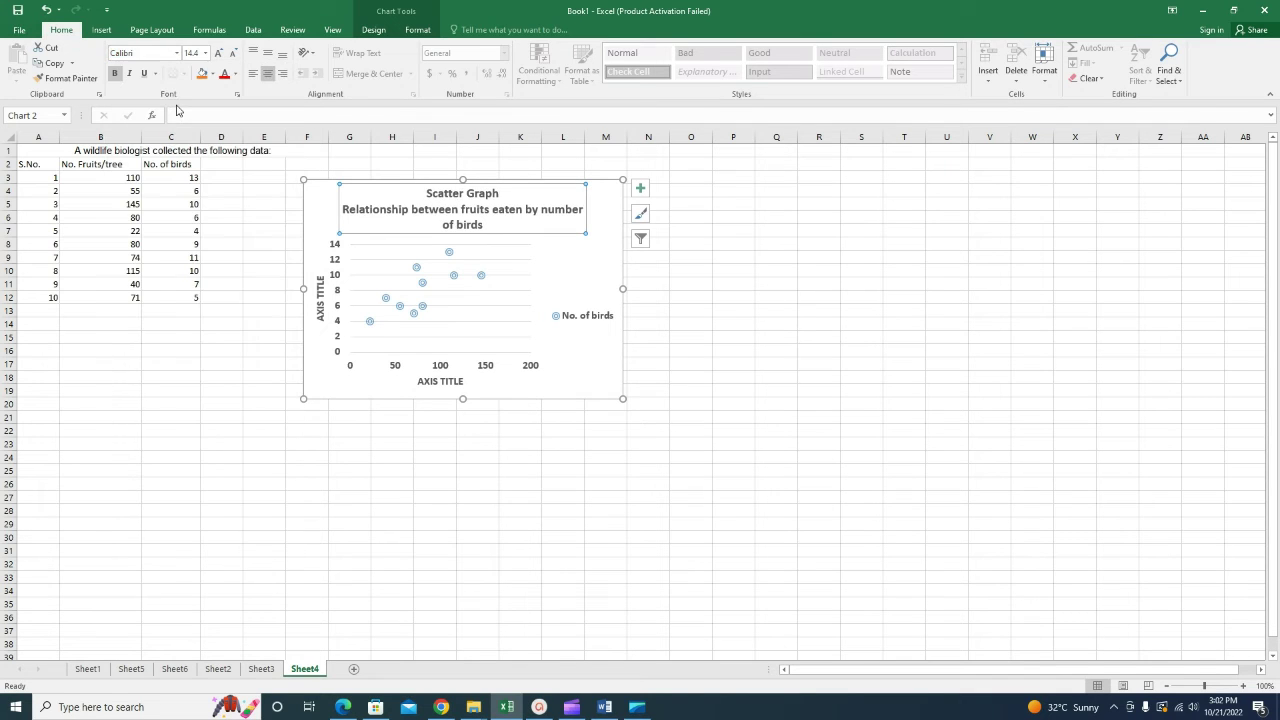
pyautogui.click(205, 53)
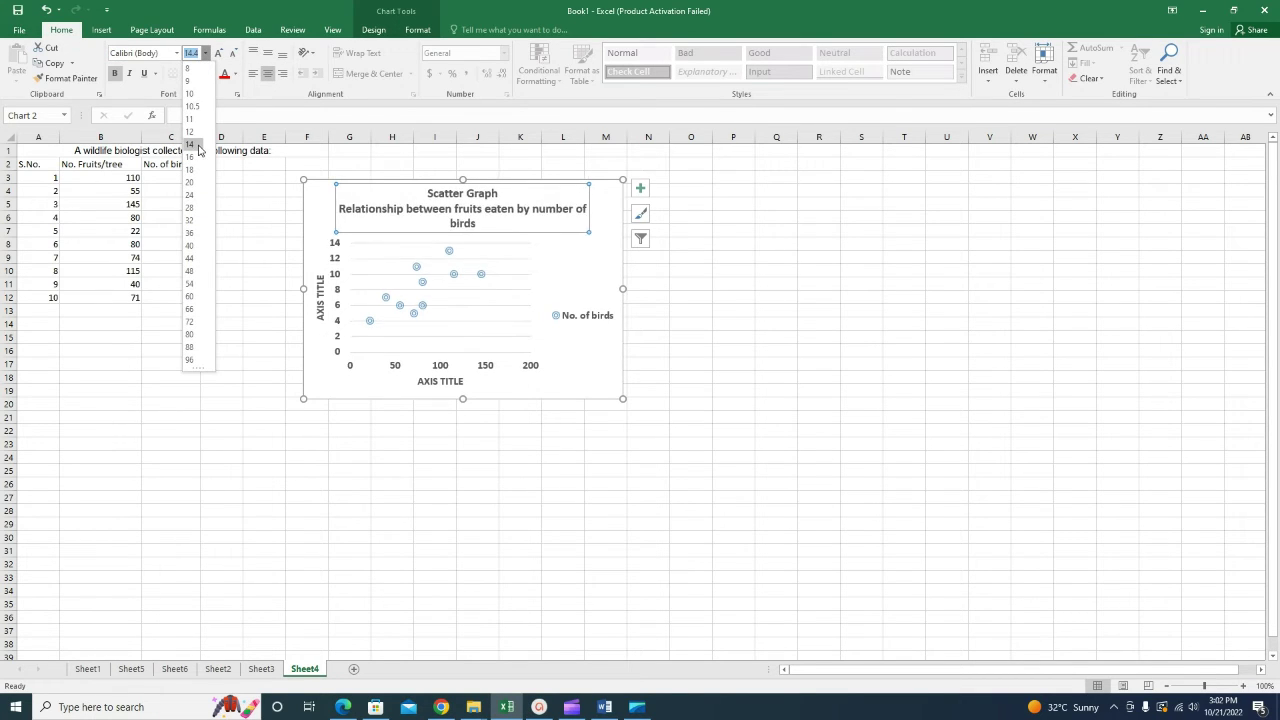
pyautogui.click(198, 145)
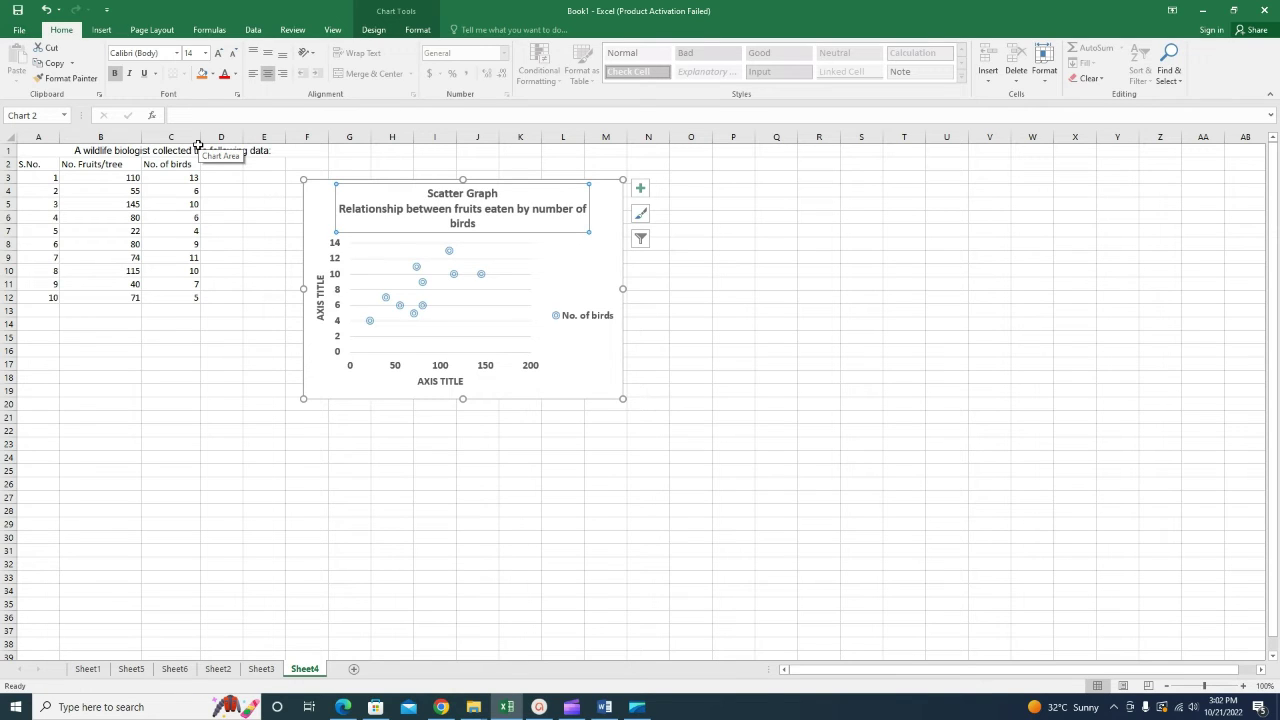
# Step: Try font size 12 on the chart title and return it to size 14
pyautogui.click(205, 53)
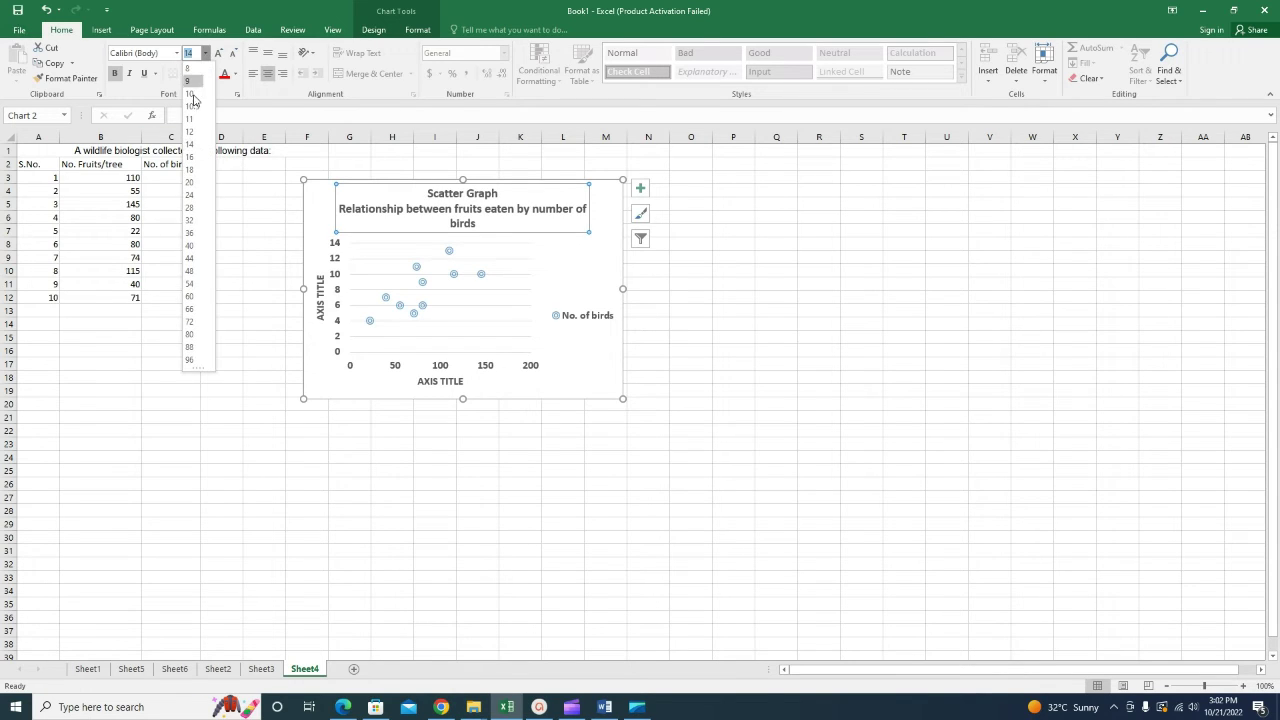
pyautogui.click(192, 131)
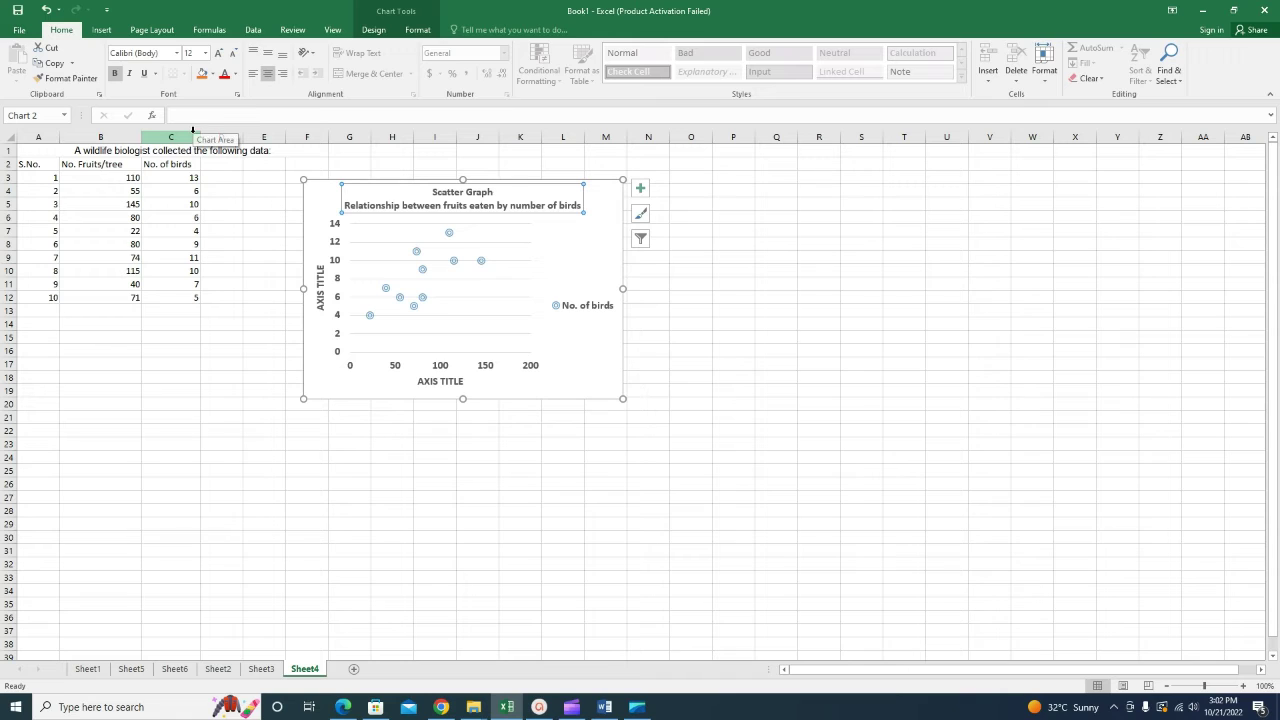
pyautogui.click(205, 53)
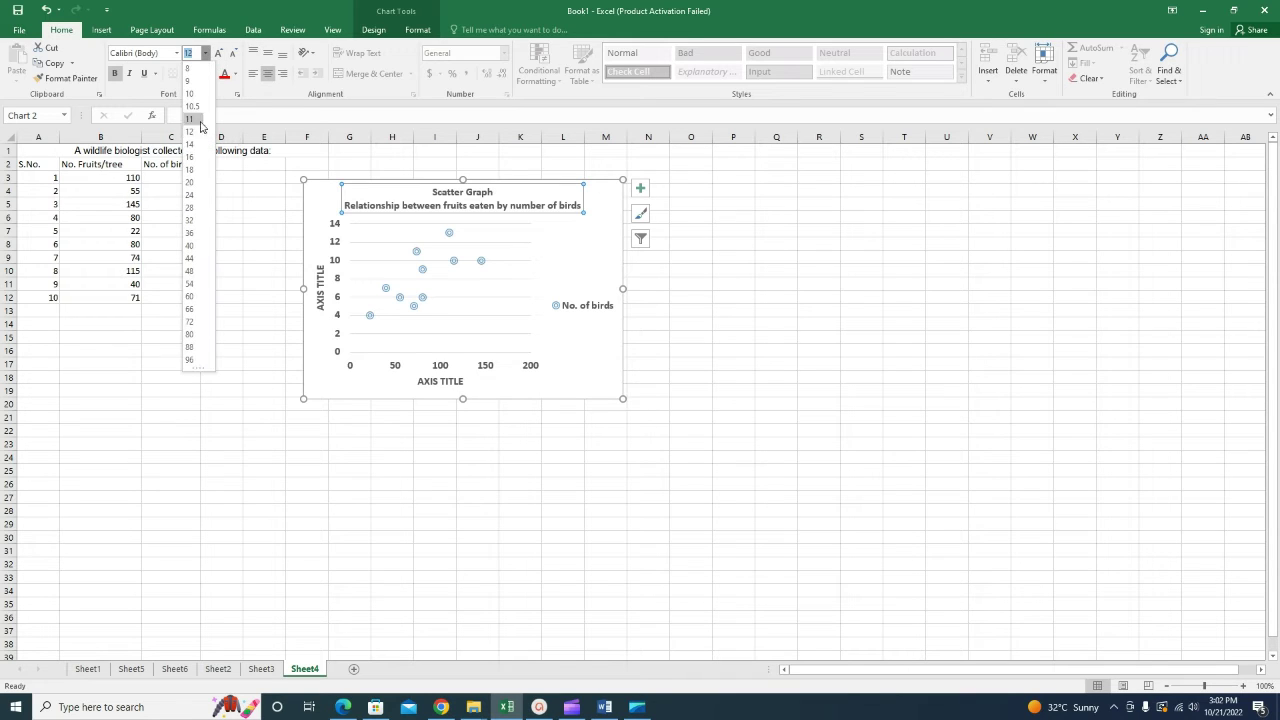
pyautogui.click(200, 144)
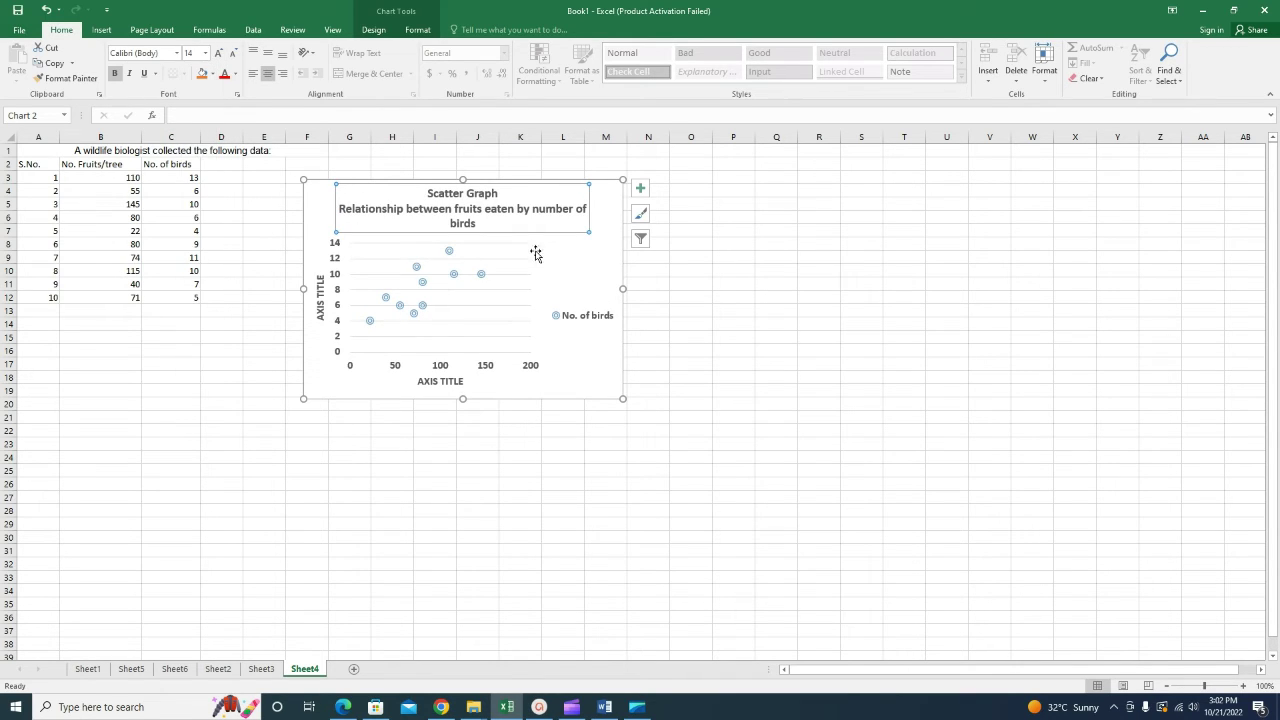
pyautogui.click(420, 259)
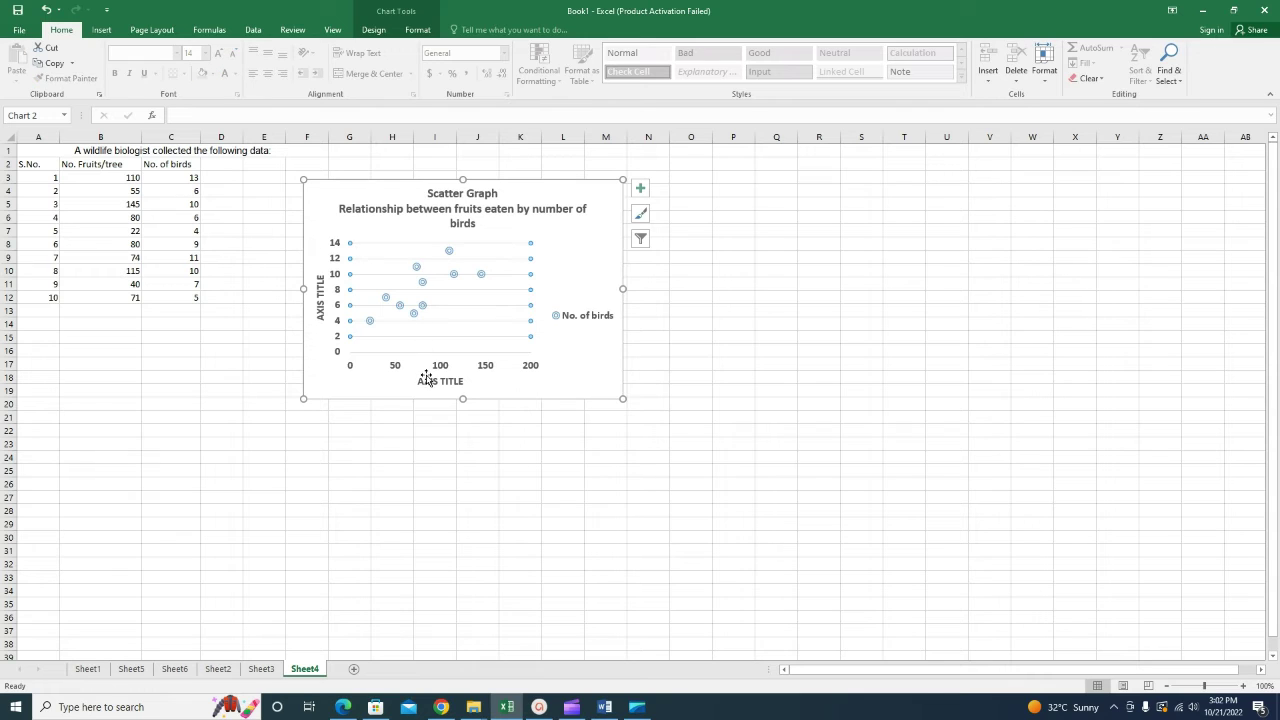
pyautogui.click(735, 323)
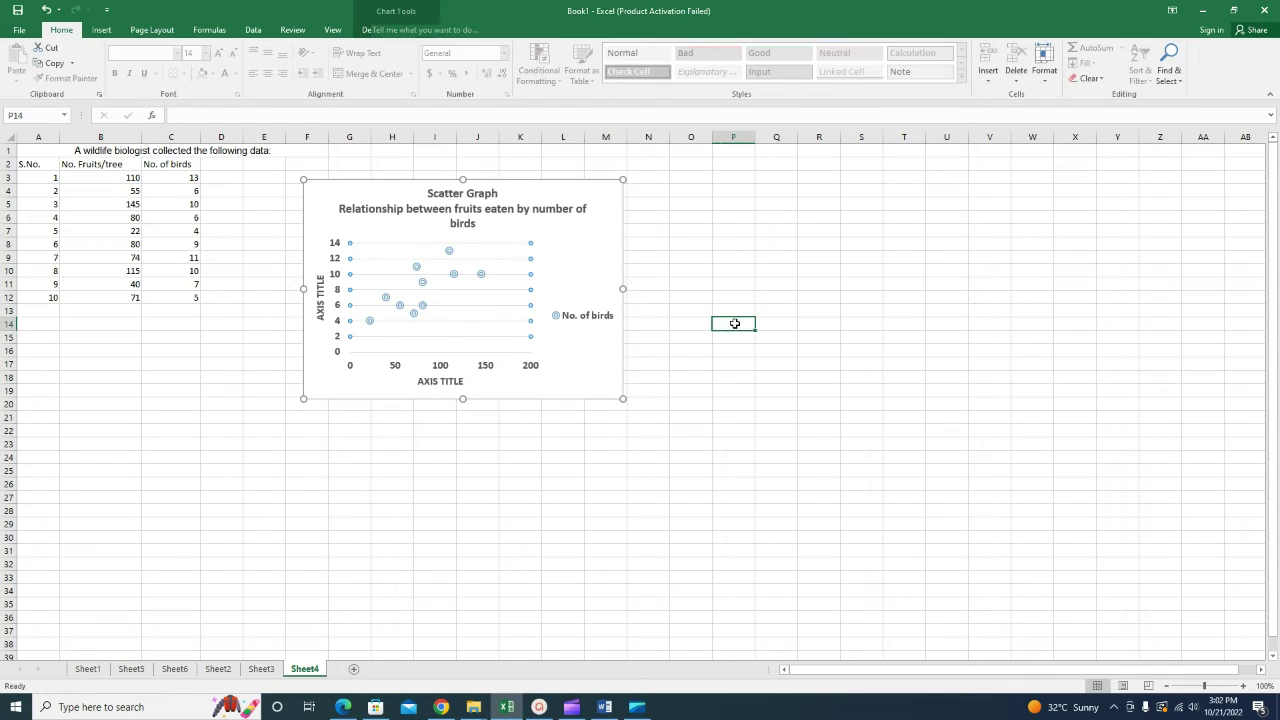
pyautogui.click(452, 215)
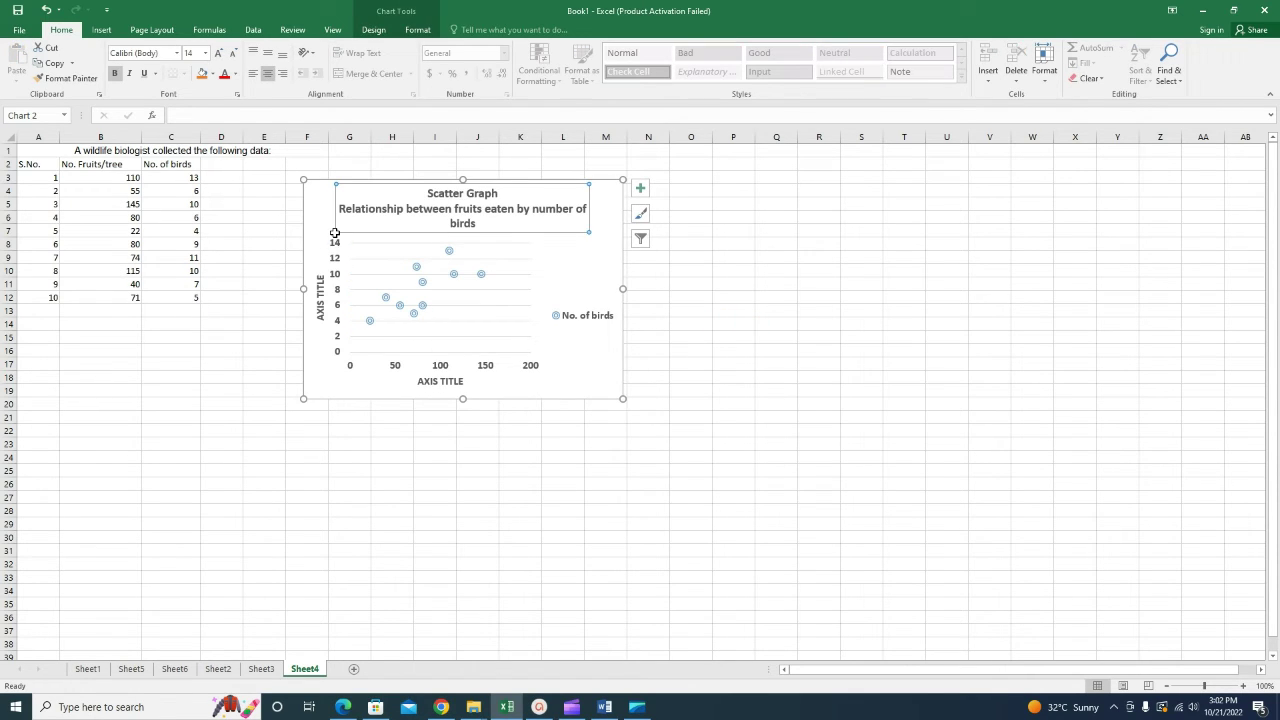
pyautogui.click(765, 287)
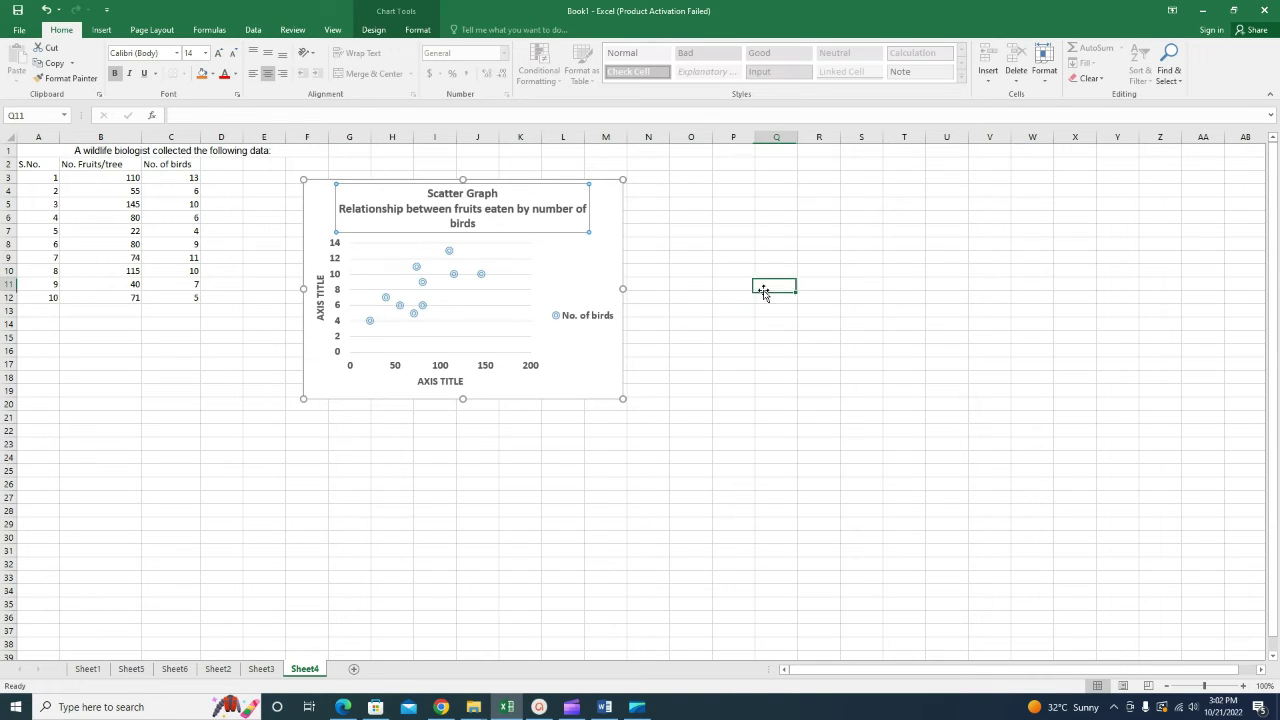
pyautogui.click(548, 210)
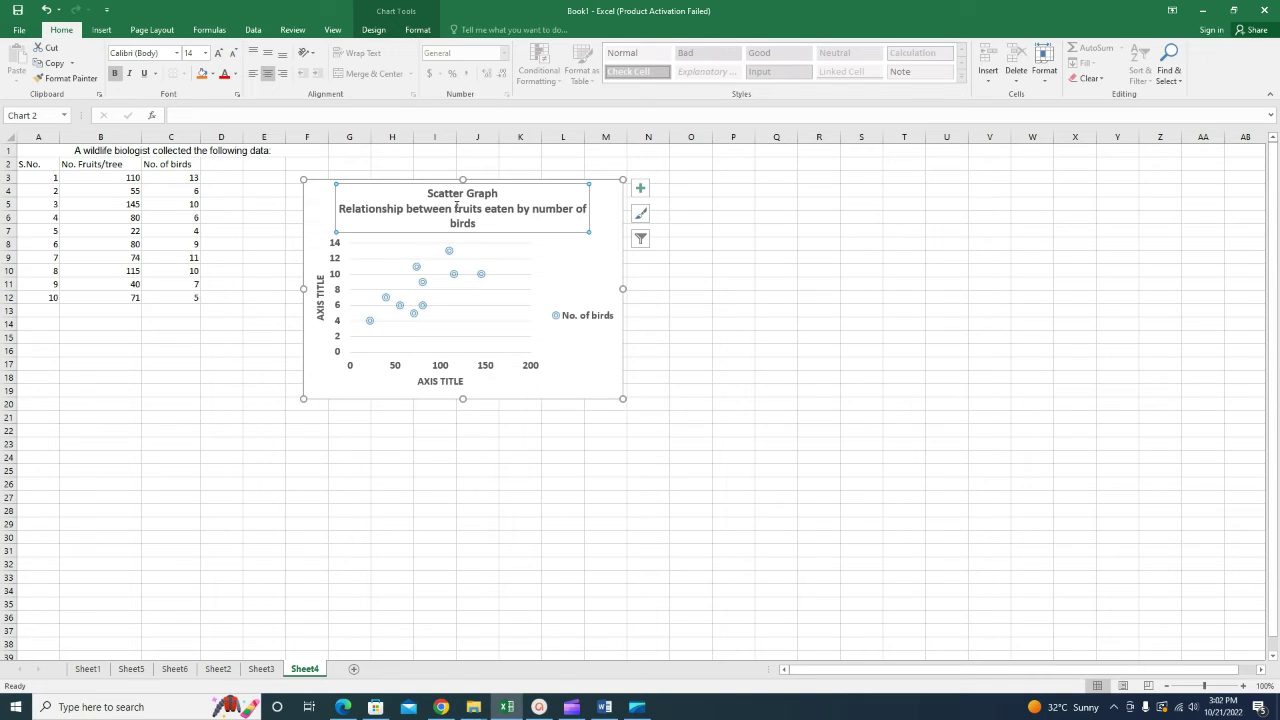
# Step: Change the horizontal axis title to "FRUITS"
pyautogui.click(455, 384)
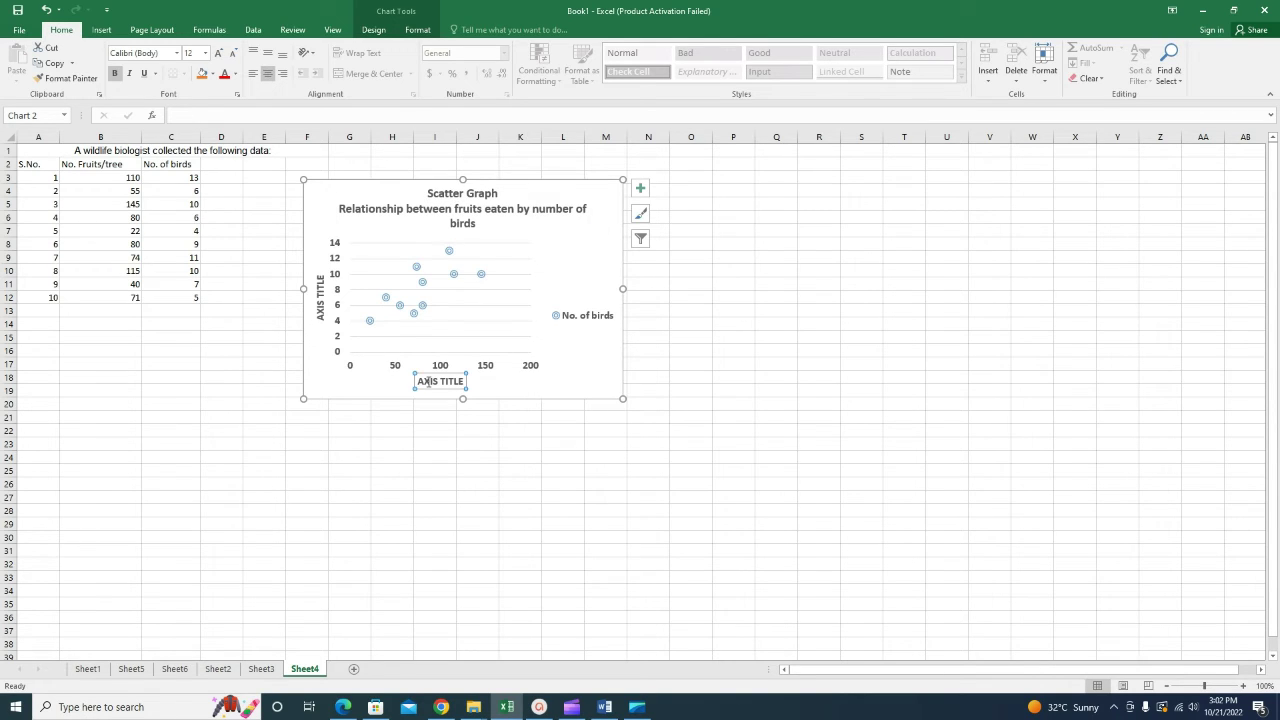
pyautogui.moveTo(419, 381); pyautogui.dragTo(465, 383)
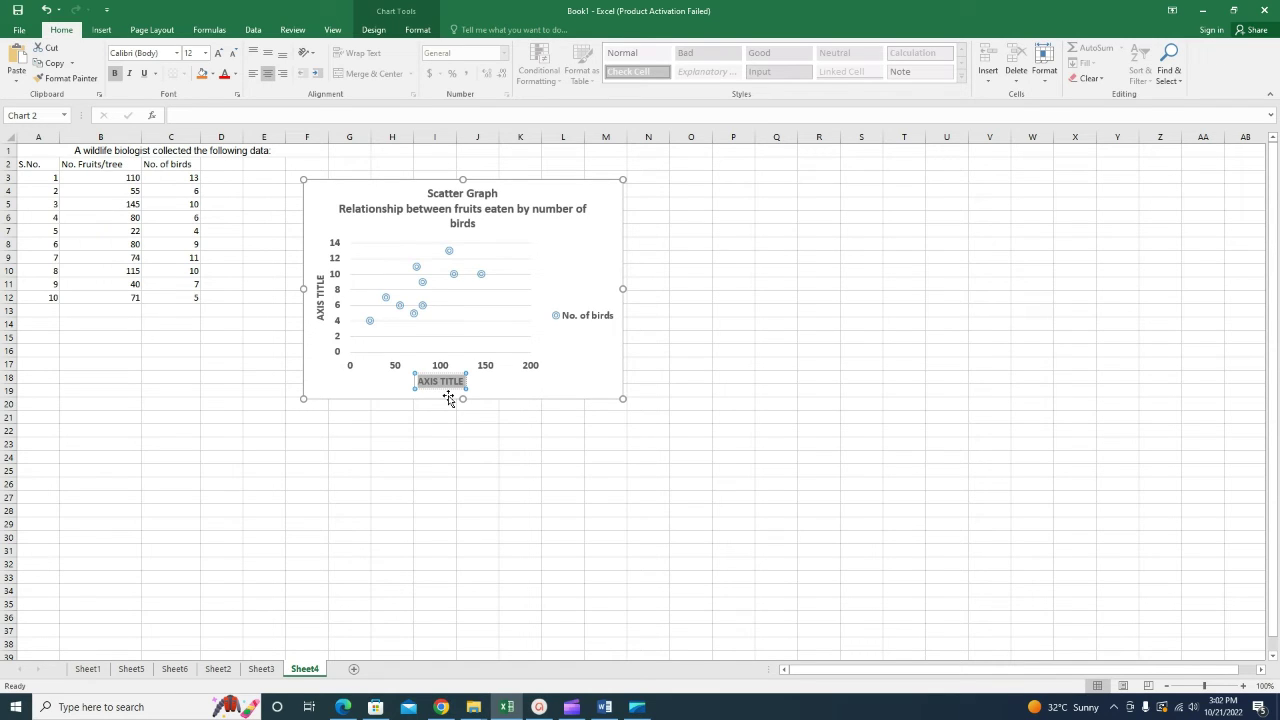
pyautogui.write('NUM')
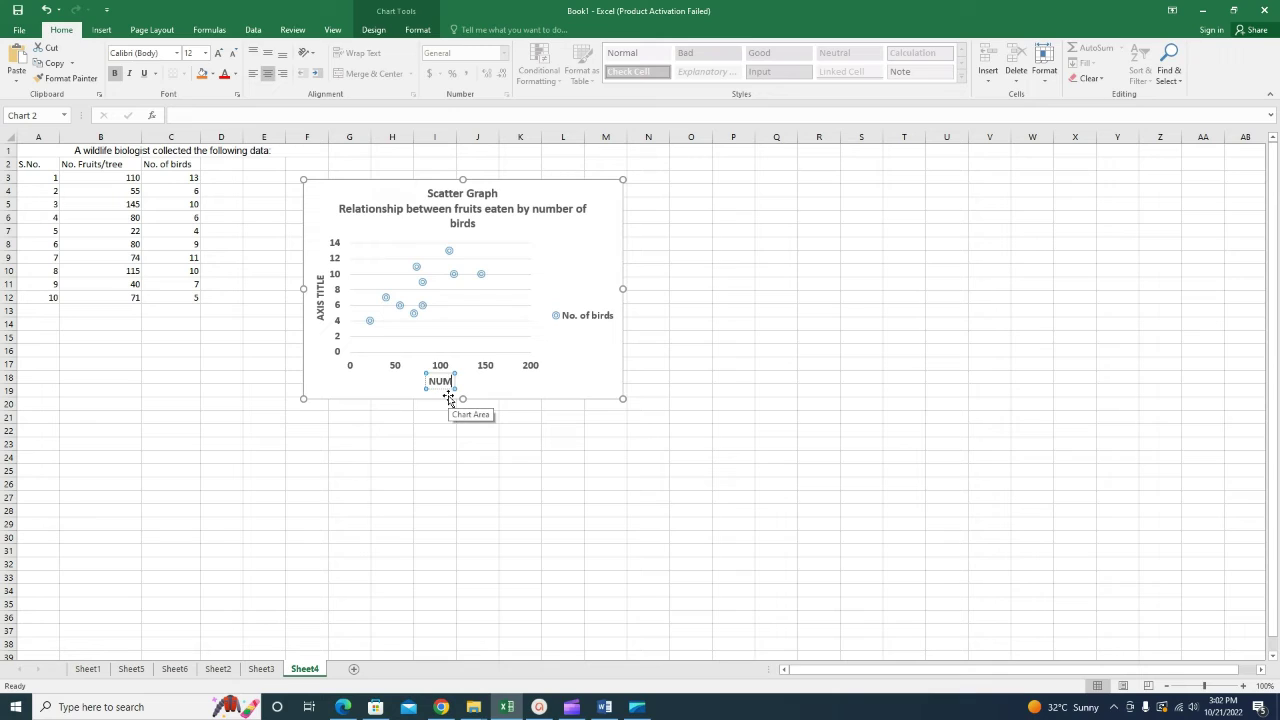
pyautogui.press('BackSpace')
pyautogui.press('BackSpace')
pyautogui.press('BackSpace')
pyautogui.write('FRUITS')
# Step: Replace the placeholder text of the chart's vertical axis title with "# BIRDS"
pyautogui.click(321, 285)
pyautogui.moveTo(321, 273); pyautogui.dragTo(321, 316)
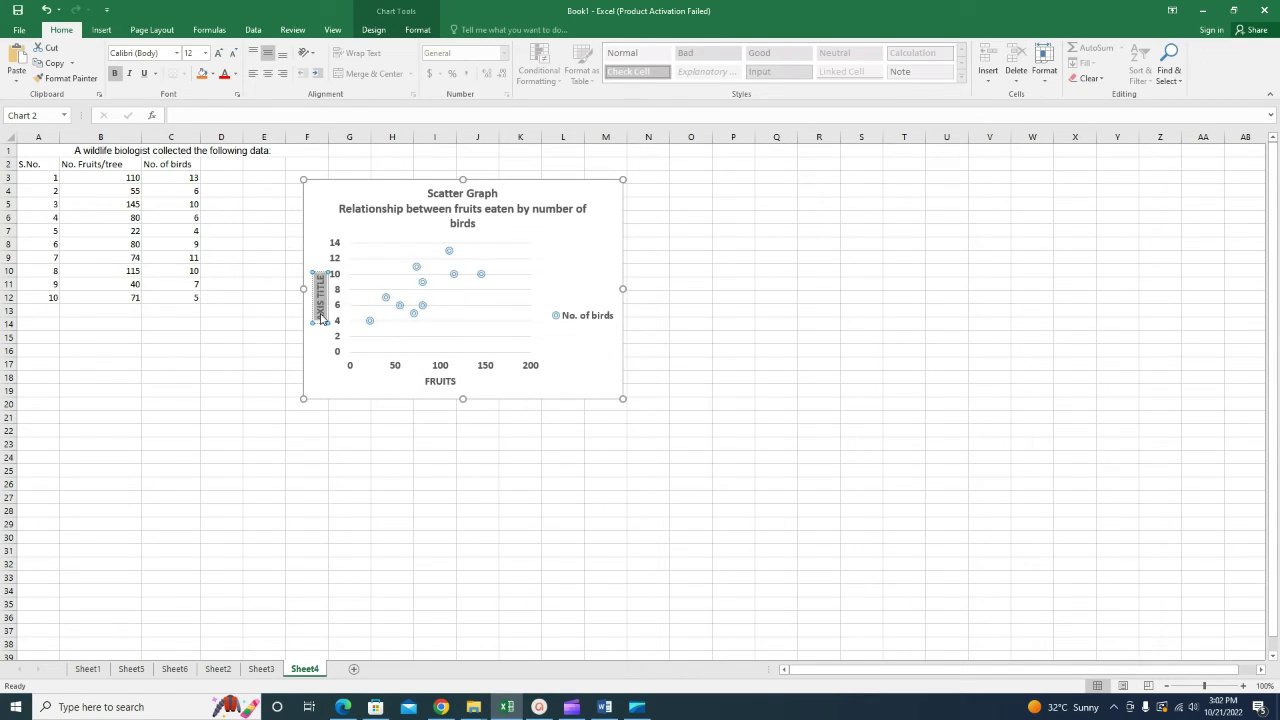
pyautogui.press('Delete')
pyautogui.write('BIRDS')
pyautogui.click(522, 474)
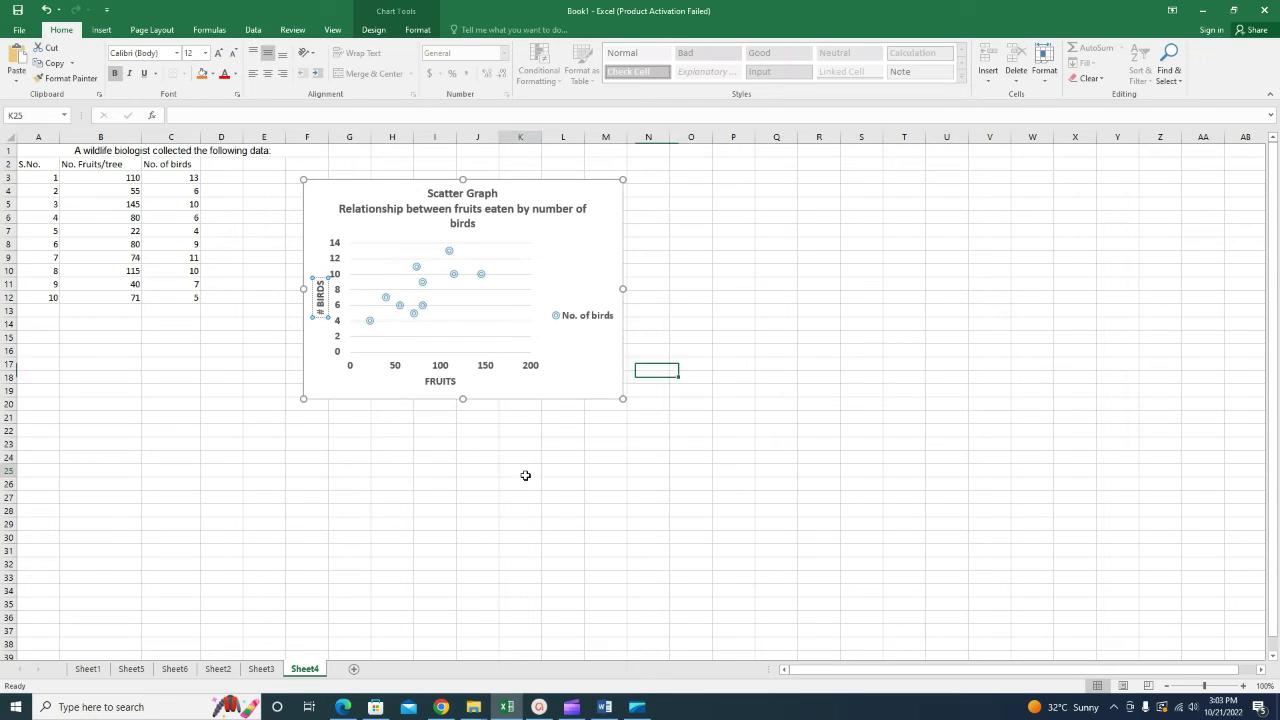
# Step: Add a "#" prefix to the horizontal axis title so it reads "# FRUITS"
pyautogui.click(424, 381)
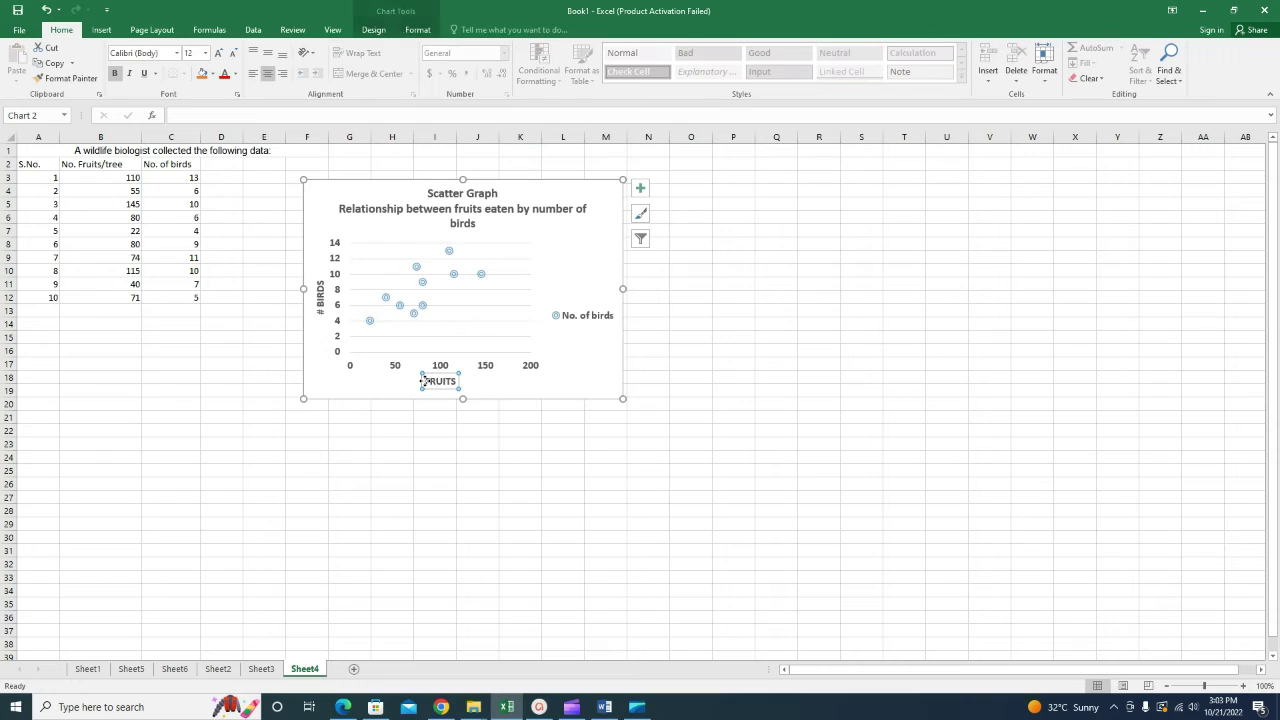
pyautogui.click(424, 381)
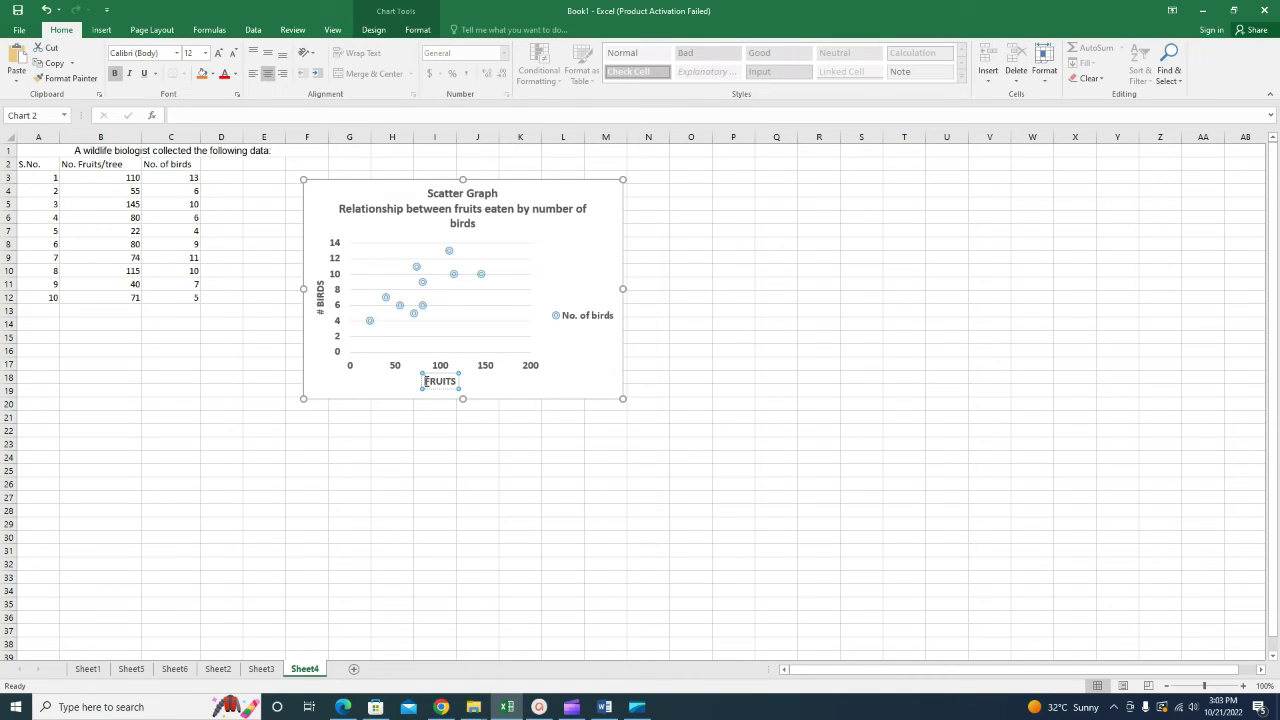
pyautogui.write('#')
pyautogui.click(496, 538)
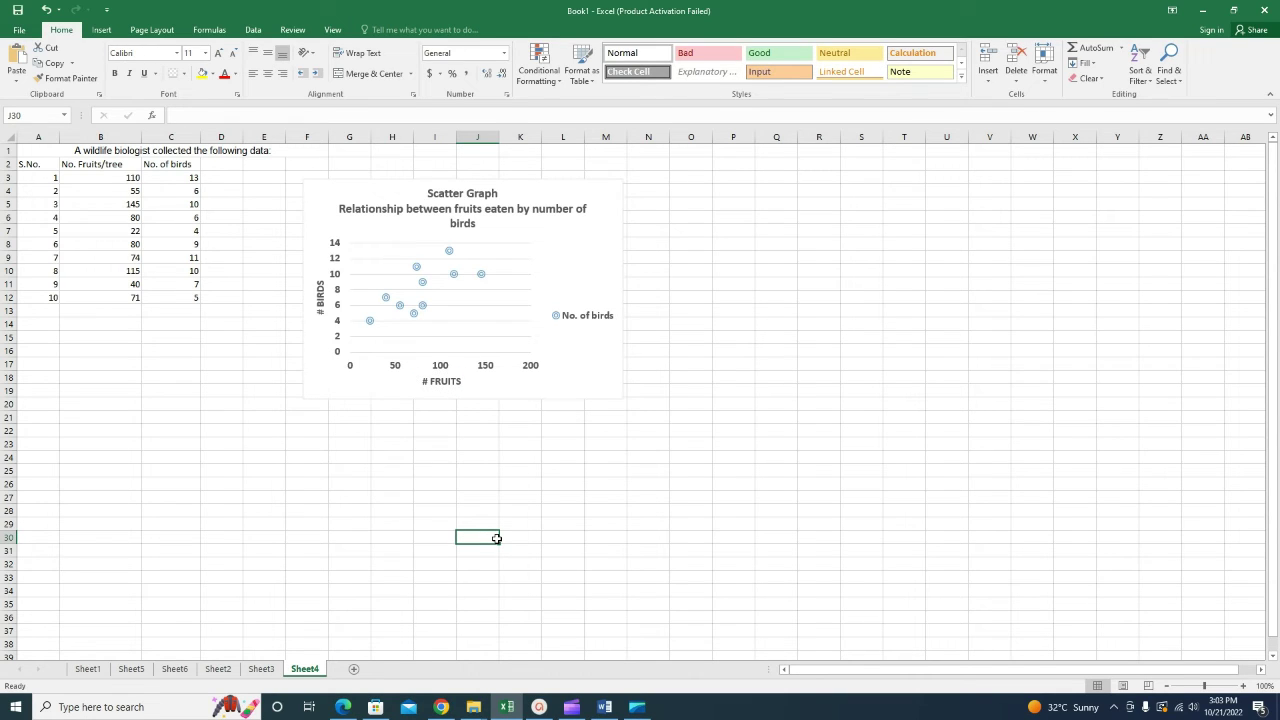
# Step: Replace the "#" in the horizontal axis title with "NUMBER OF" so it reads "NUMBER OF FRUITS"
pyautogui.click(428, 380)
pyautogui.click(428, 379)
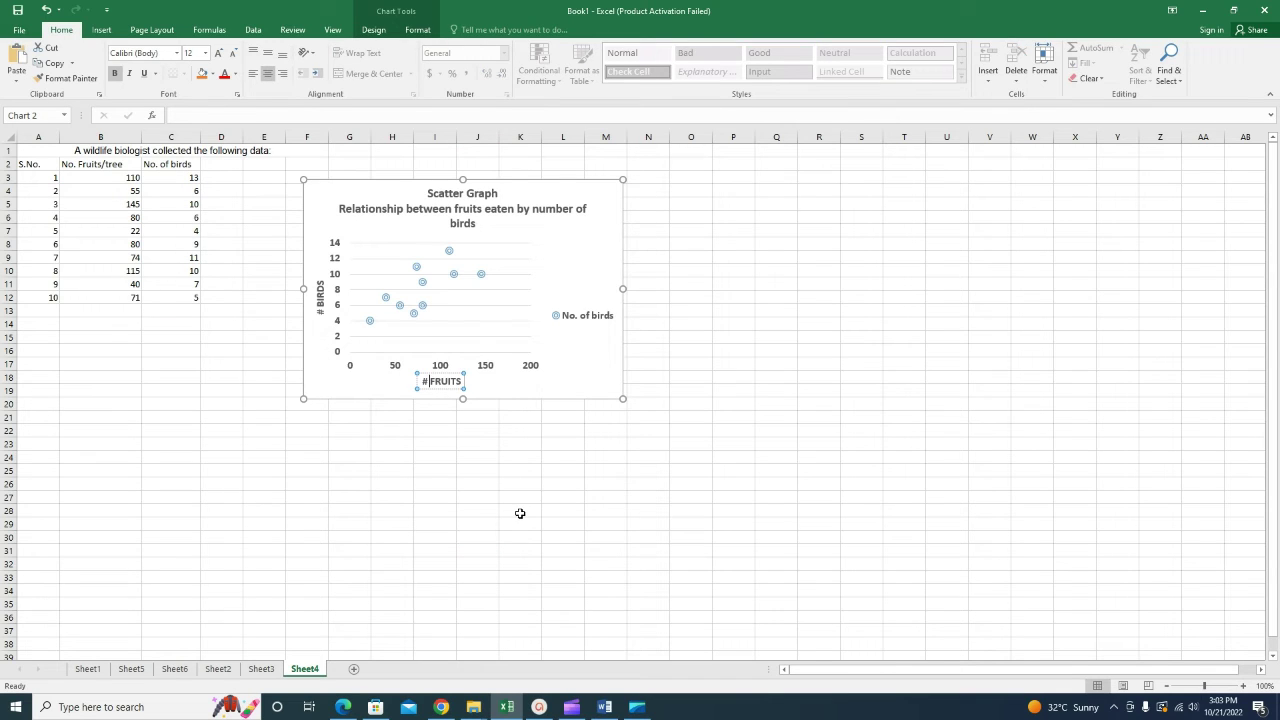
pyautogui.press('BackSpace')
pyautogui.write('NUMBER OF')
pyautogui.click(473, 513)
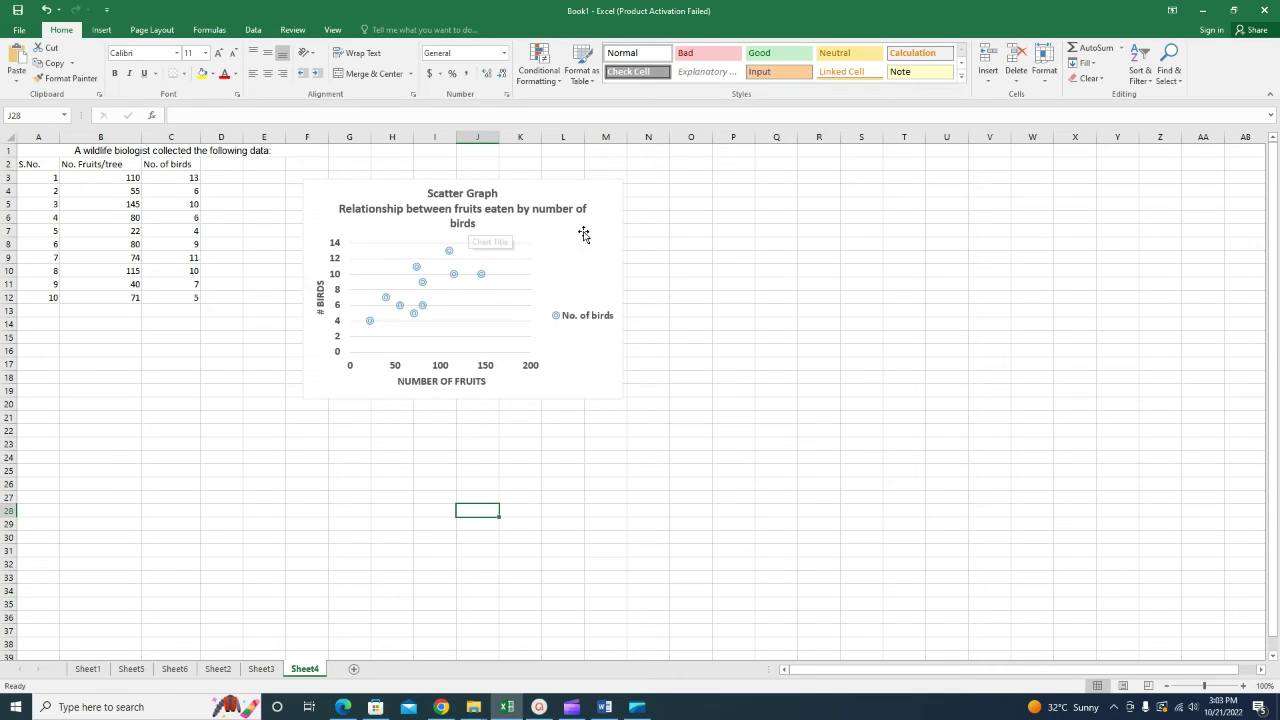
# Step: Enlarge the scatter chart slightly, extending its lower edge to the end of row 20 and its right edge into column N
pyautogui.click(578, 316)
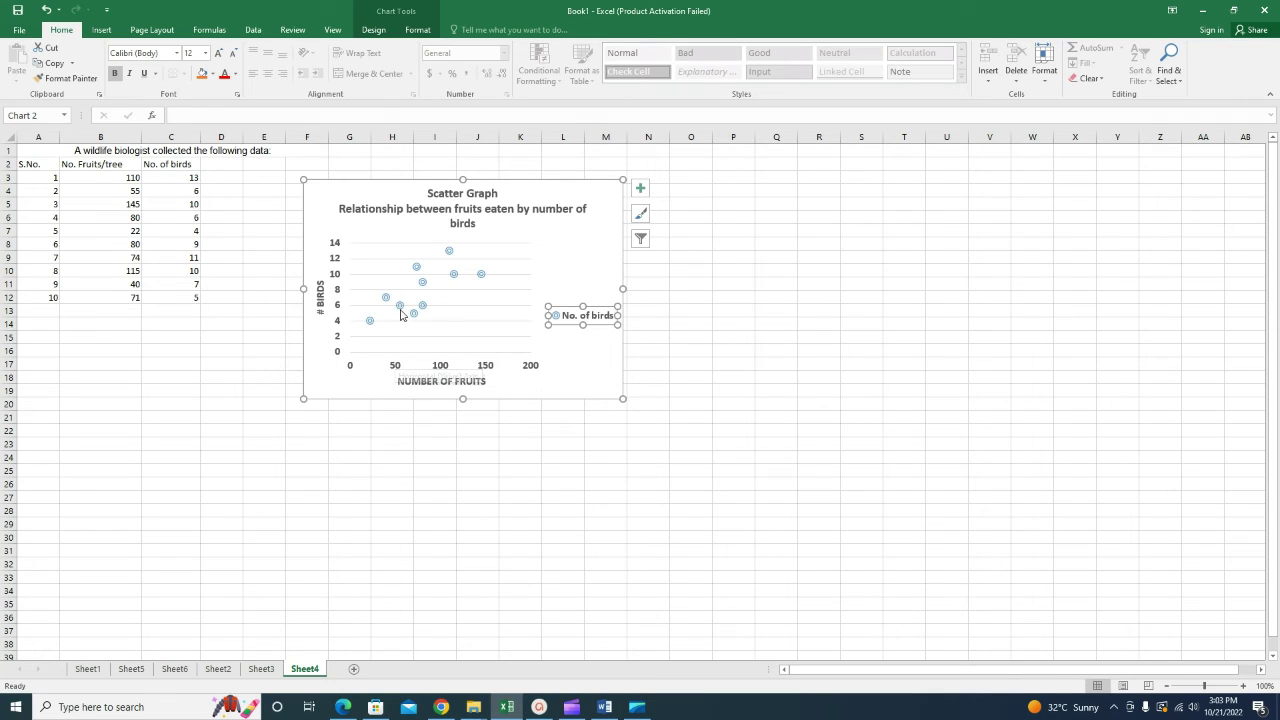
pyautogui.moveTo(401, 314)
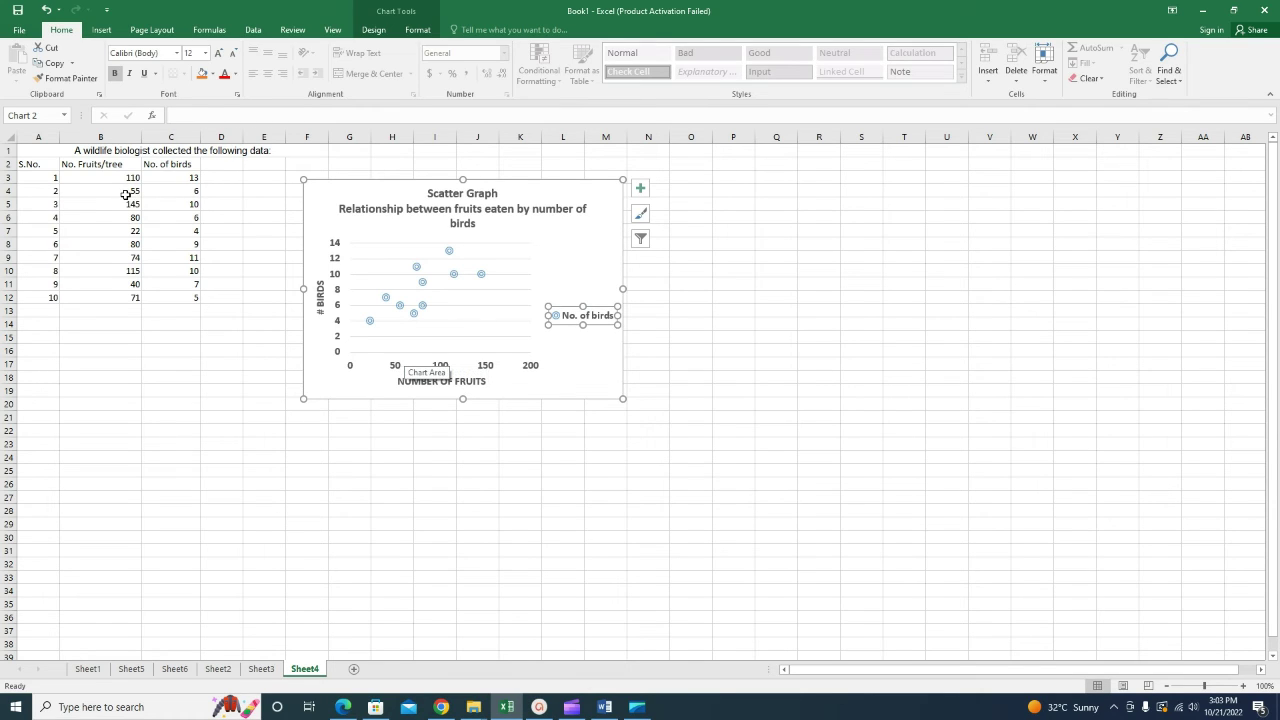
pyautogui.click(428, 392)
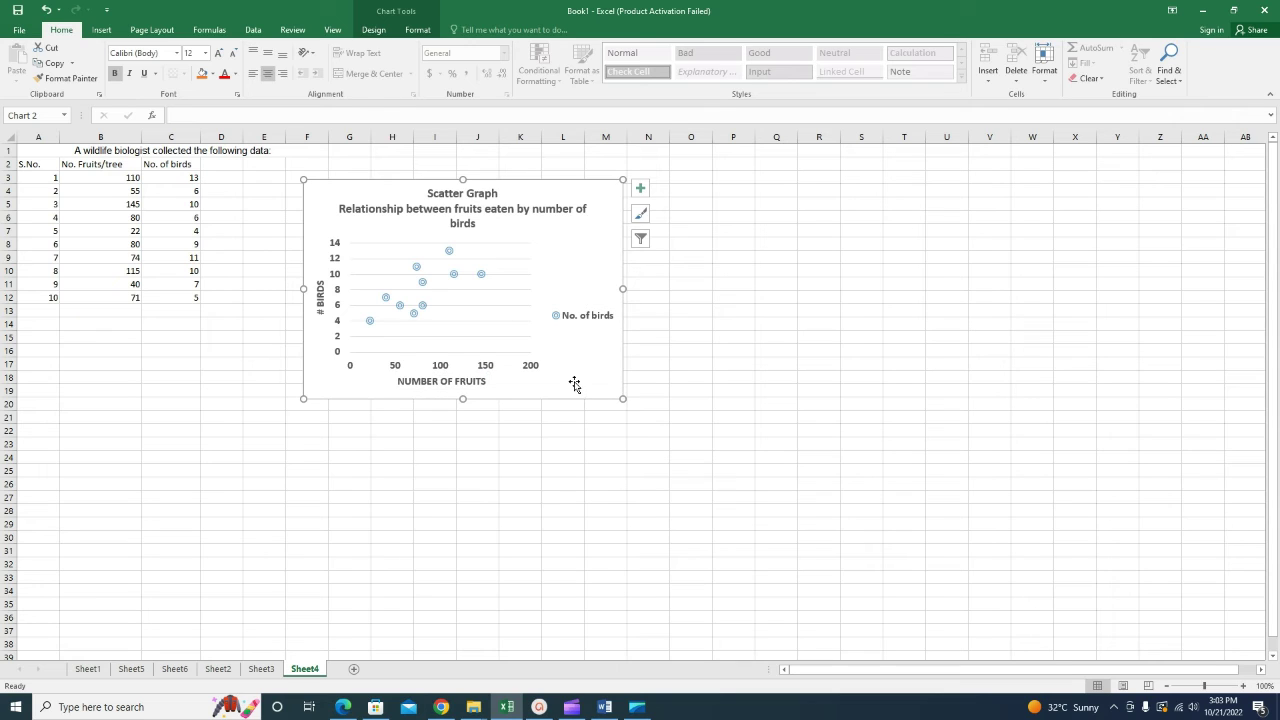
pyautogui.moveTo(622, 399); pyautogui.dragTo(626, 411)
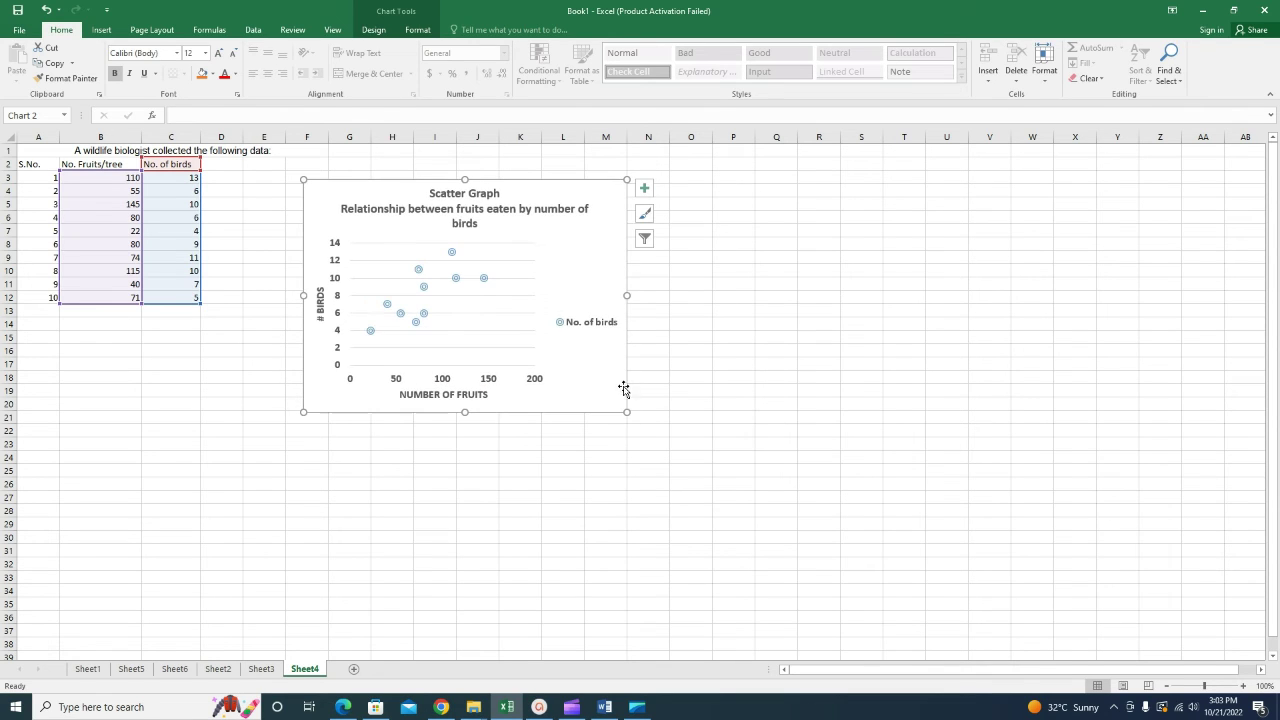
pyautogui.moveTo(627, 296); pyautogui.dragTo(637, 295)
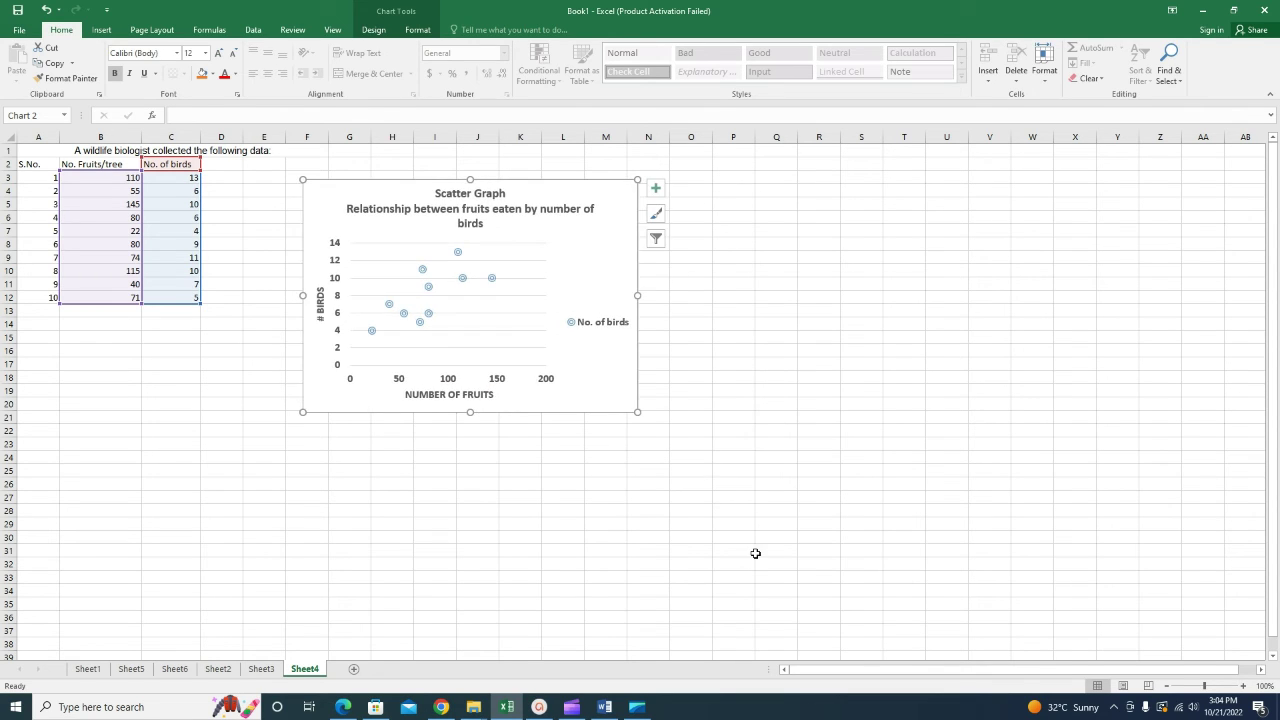
pyautogui.click(755, 553)
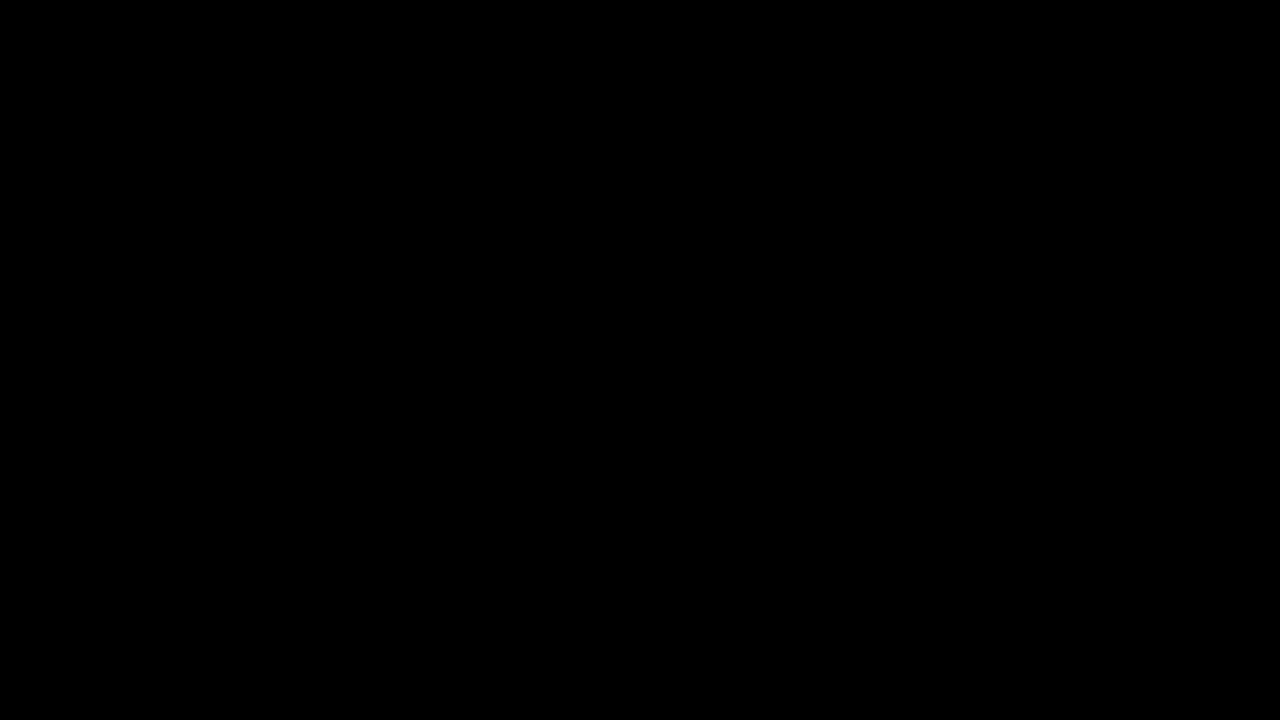